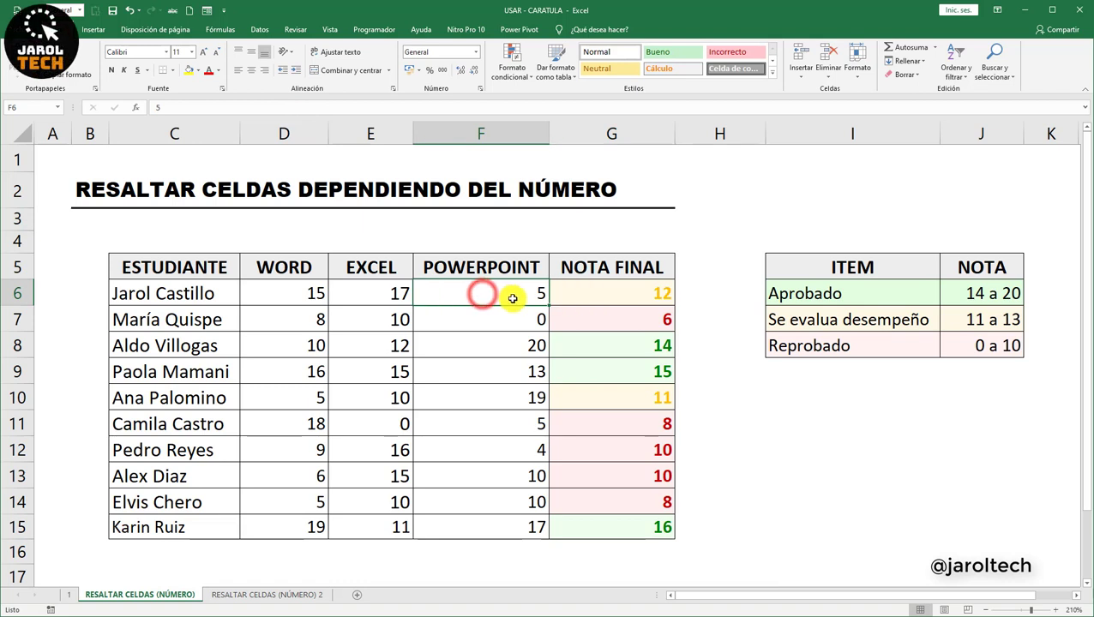
Set the PowerPoint grade in F6 to 20 and compare its final grade with the Aprobado range
type("20")
key("Return")
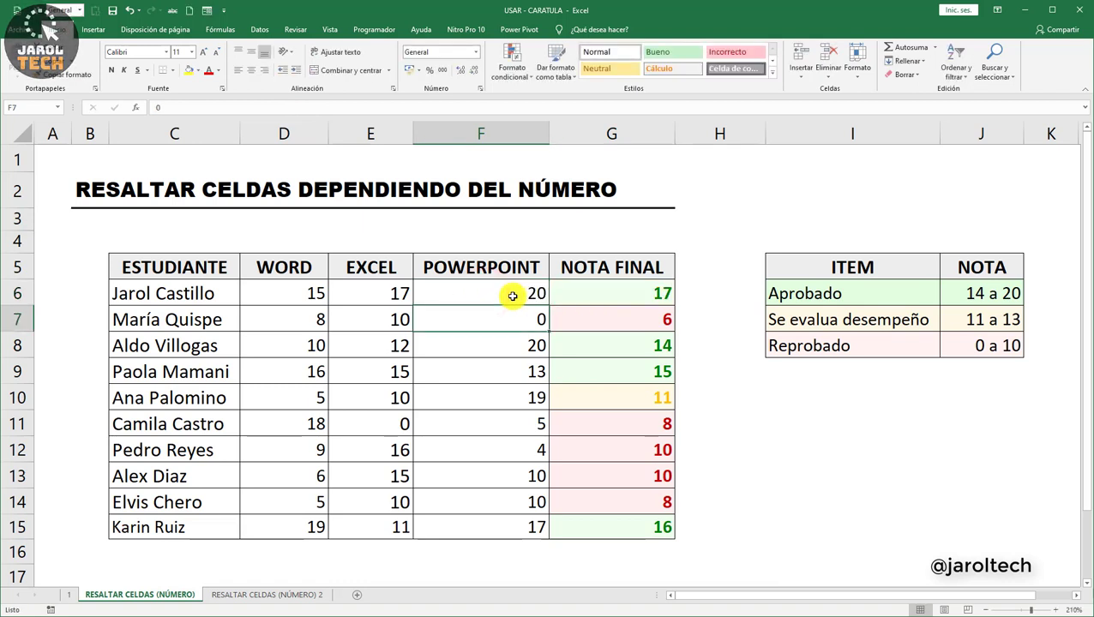
left_click(590, 296)
left_click(824, 294)
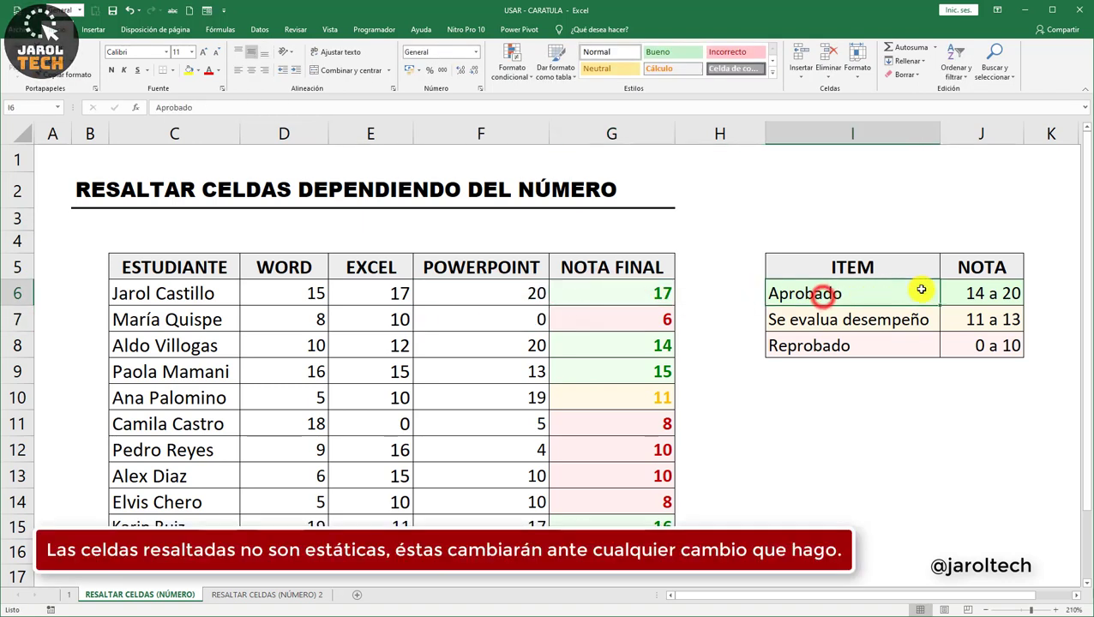
left_click(954, 293)
Set the PowerPoint grades in F7 to 18 and F8 to 1, checking each row's final grade
left_click(511, 319)
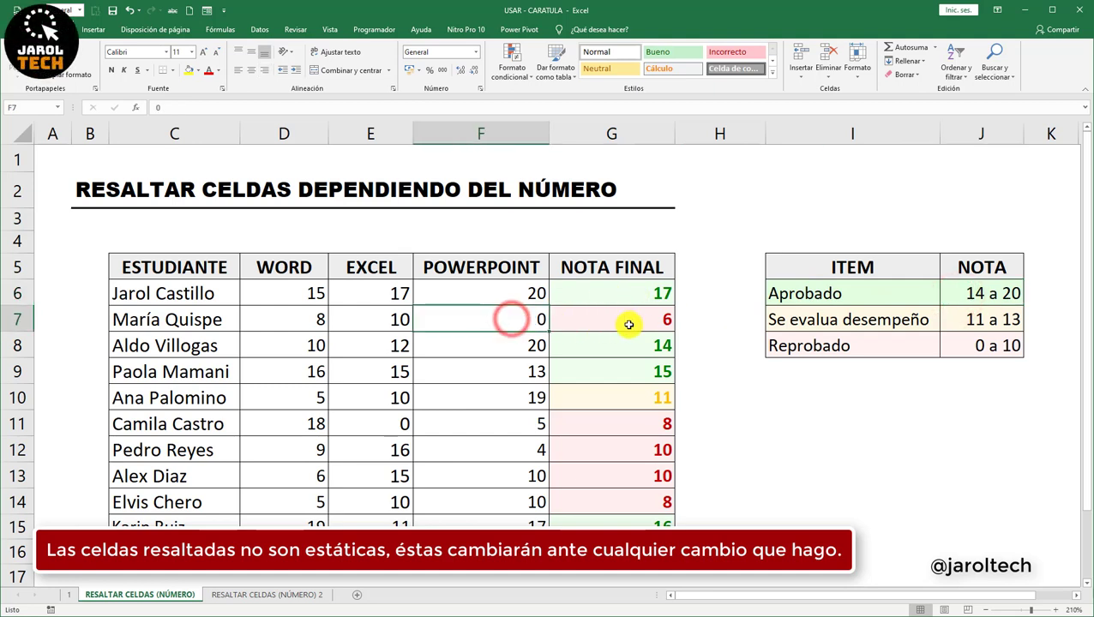
type("18")
key("Return")
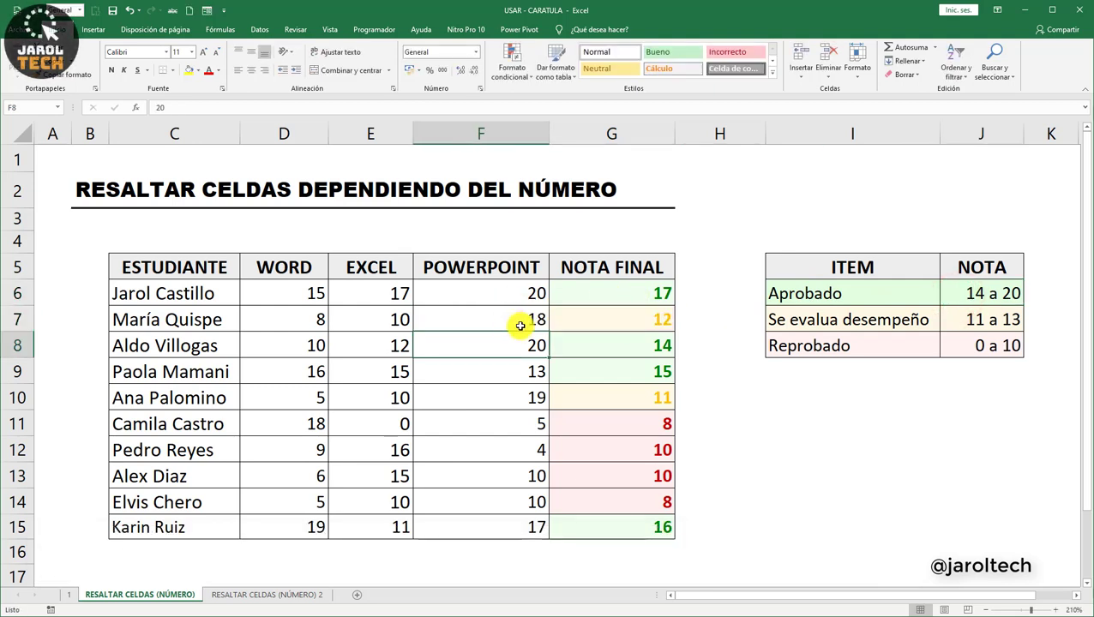
left_click(629, 322)
left_click(520, 344)
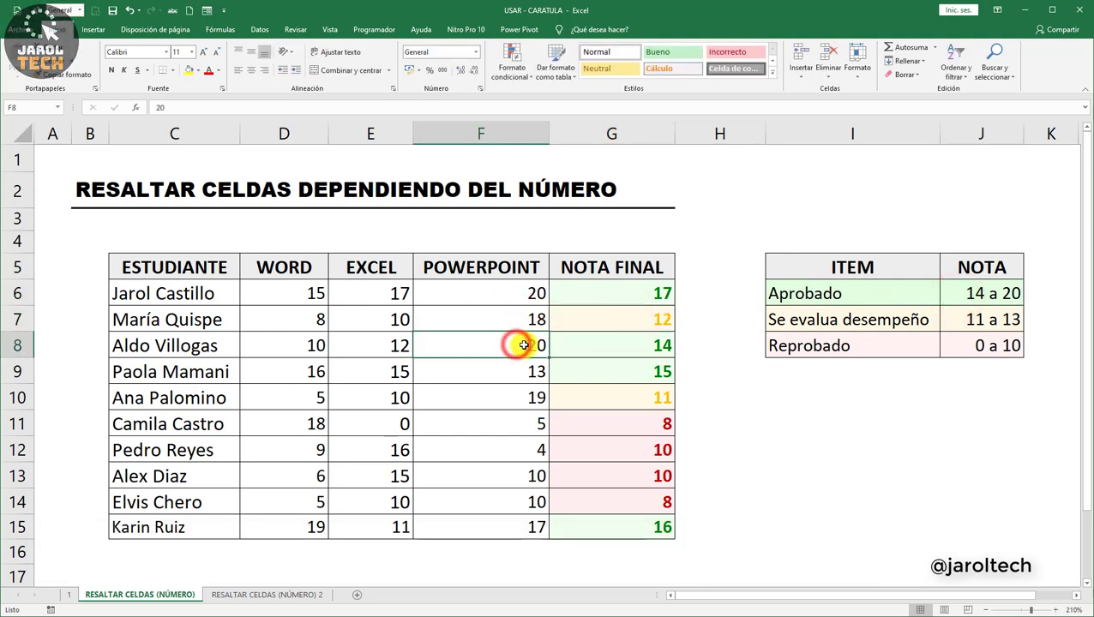
type("1")
key("Return")
left_click(600, 346)
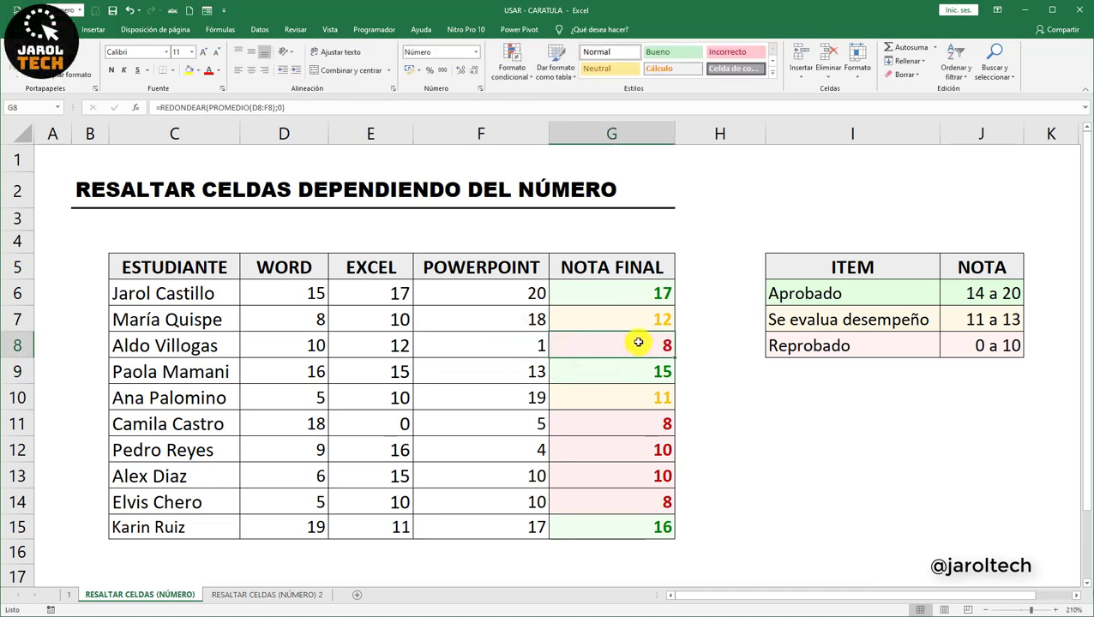
On the RESALTAR CELDAS (NÚMERO) 2 sheet, start a conditional formatting rule for G6:G15 using "Aplicar formato únicamente a las celdas que contengan"
left_click(294, 595)
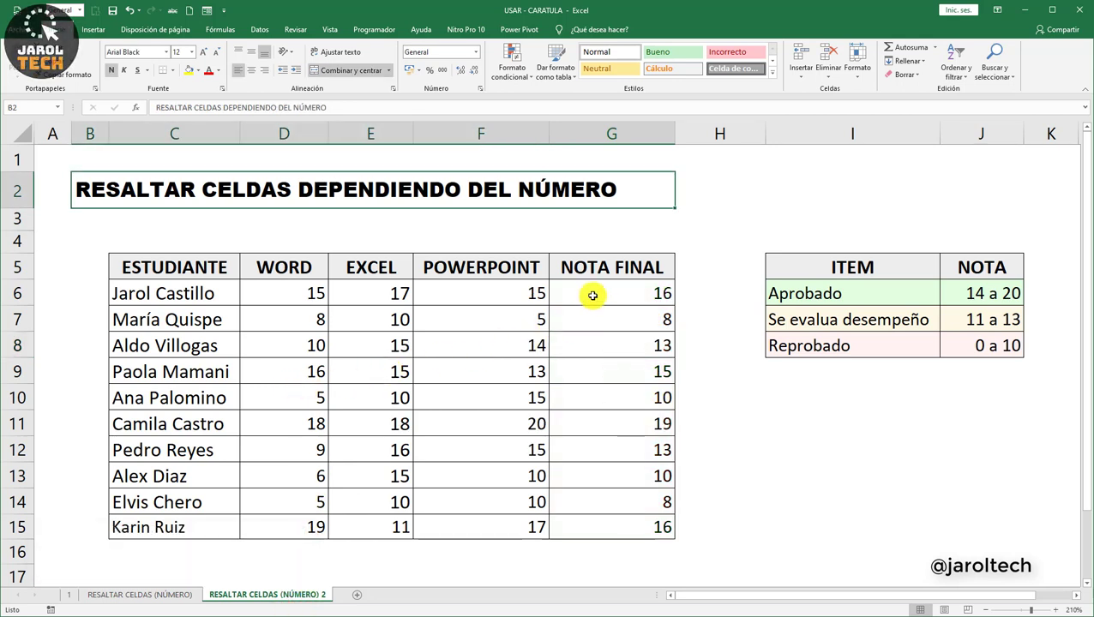
left_click_drag(592, 295, 606, 520)
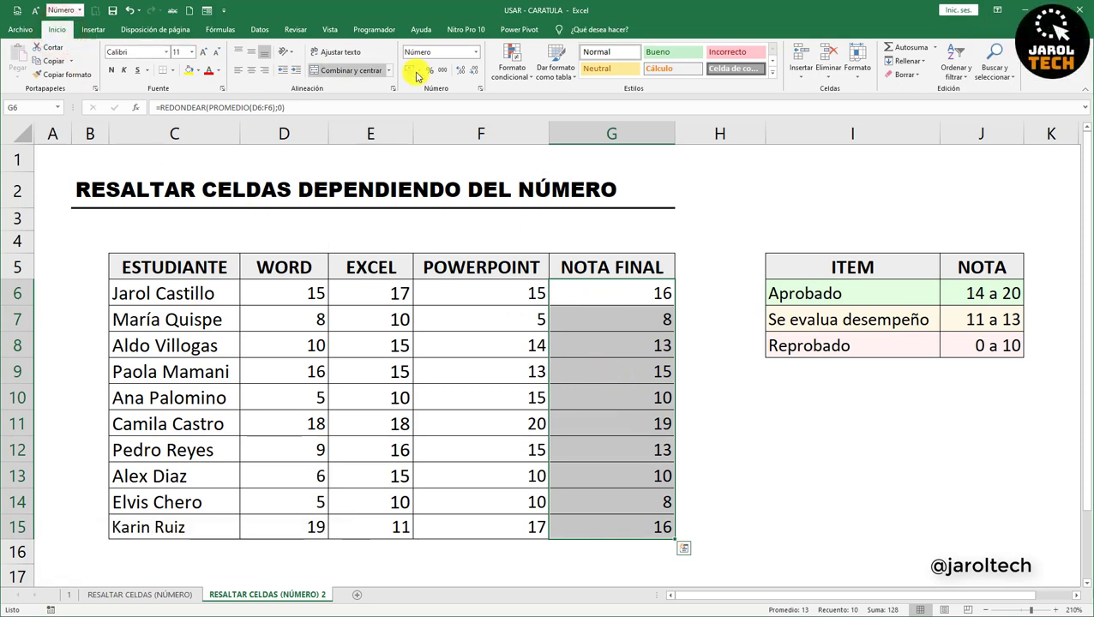
left_click(508, 77)
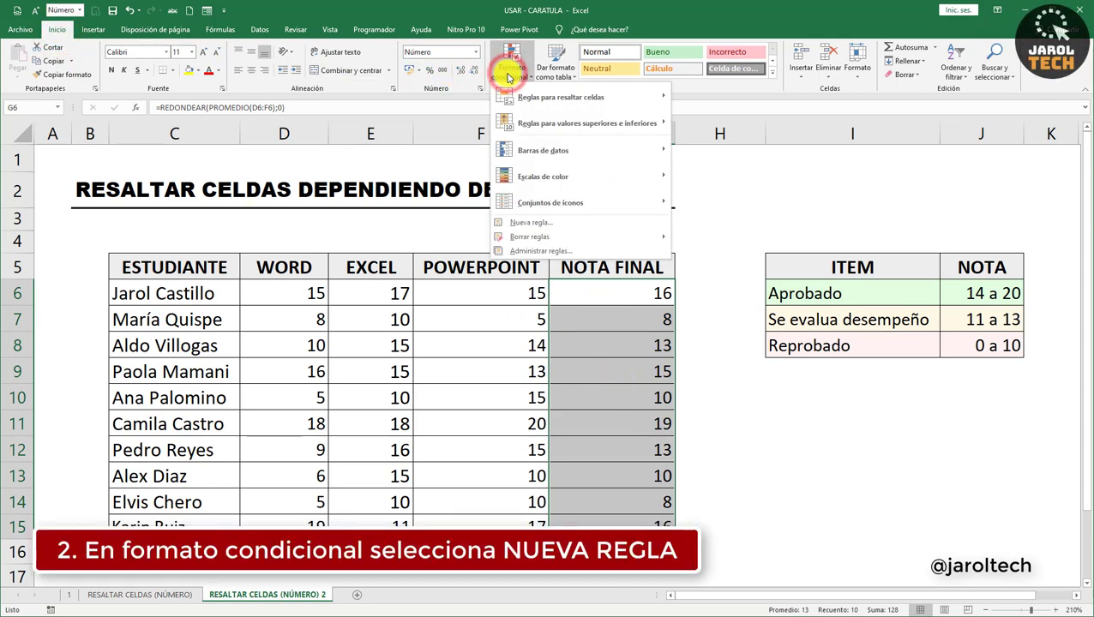
left_click(515, 223)
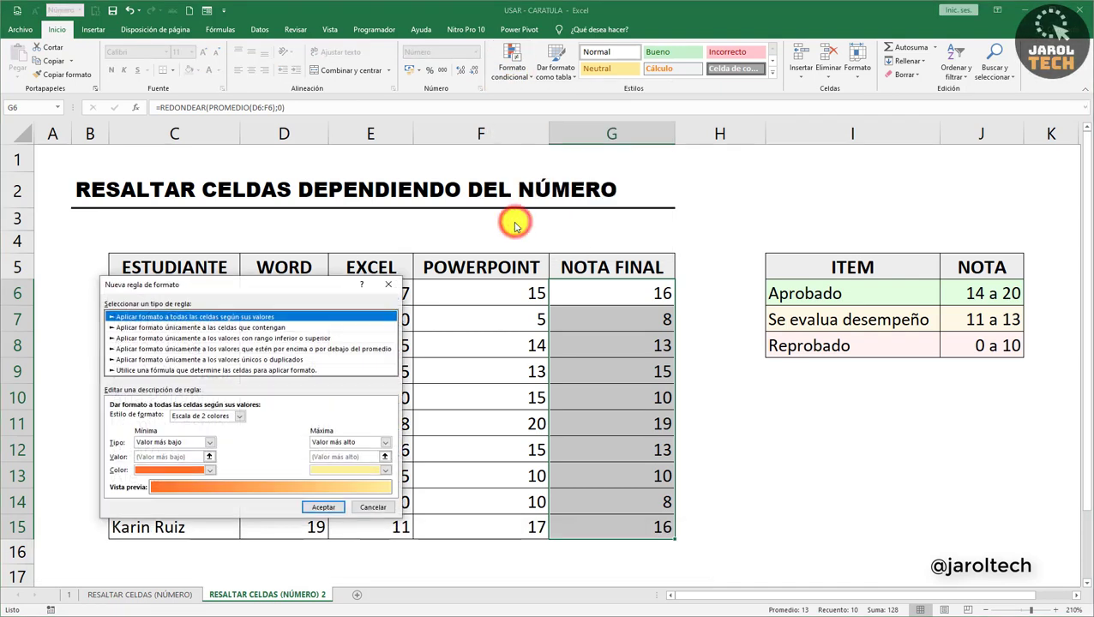
left_click(188, 328)
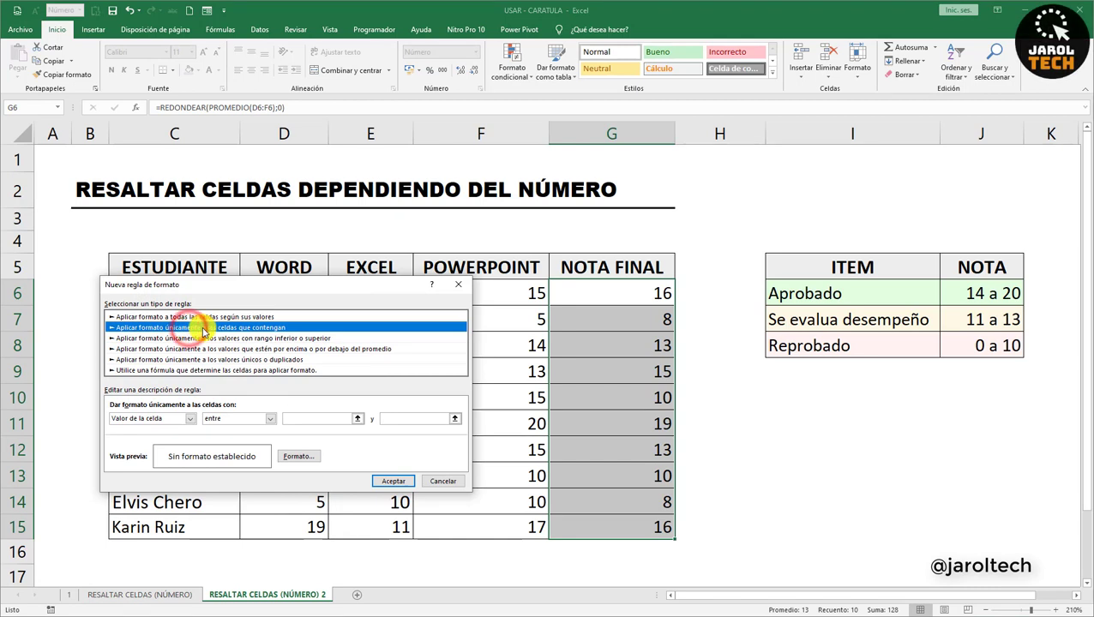
Define the rule's condition as "Valor de la celda" "entre" 14 and 20
left_click(193, 418)
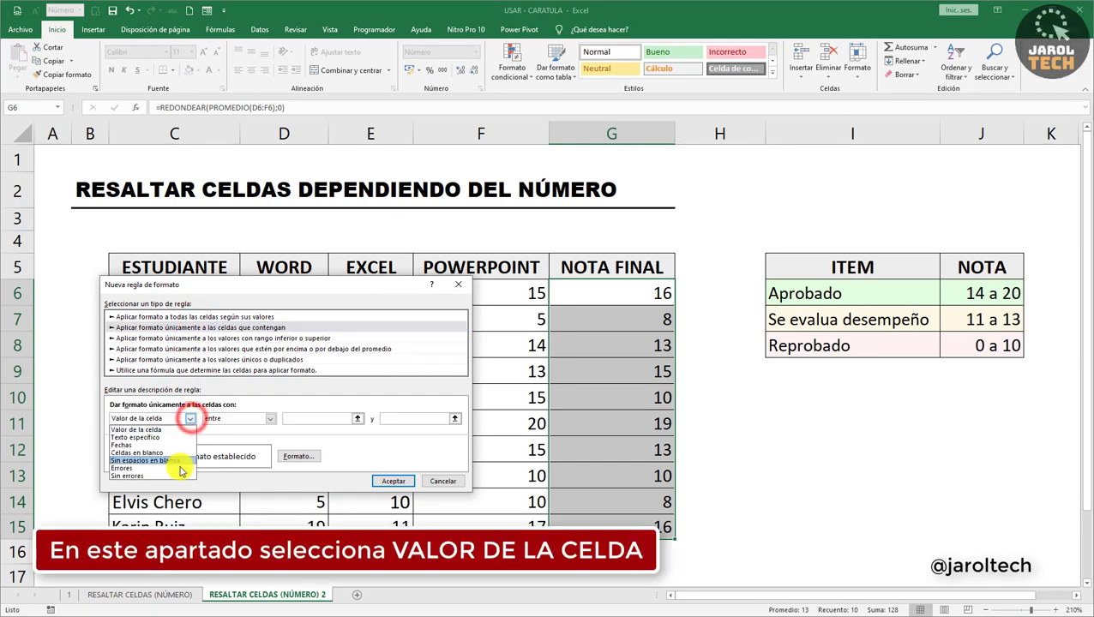
left_click(144, 430)
left_click(245, 422)
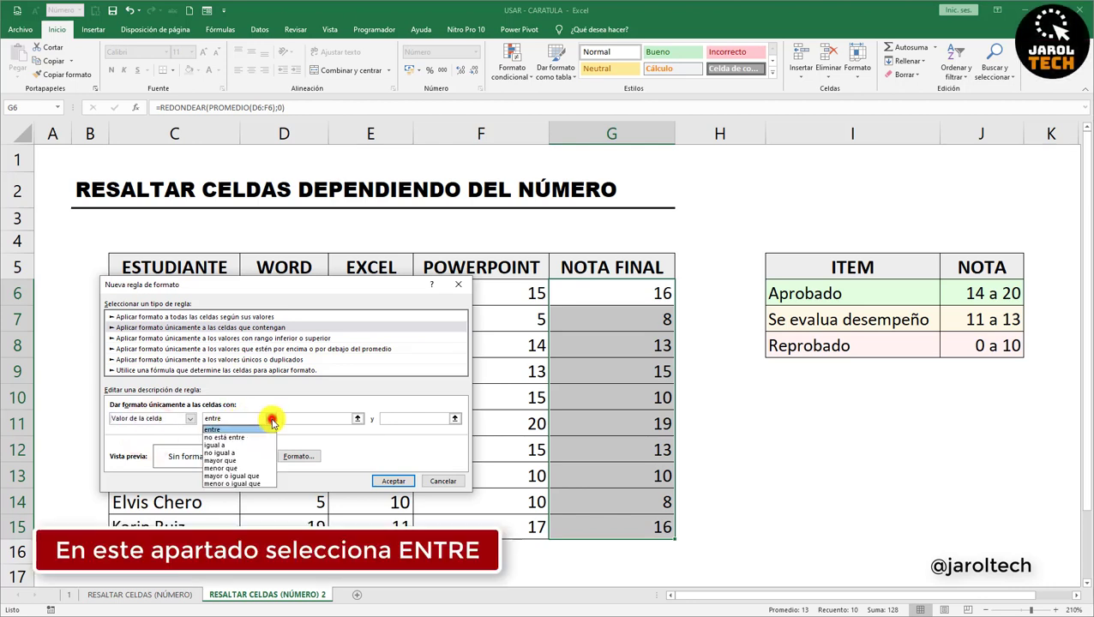
left_click(224, 430)
left_click(296, 419)
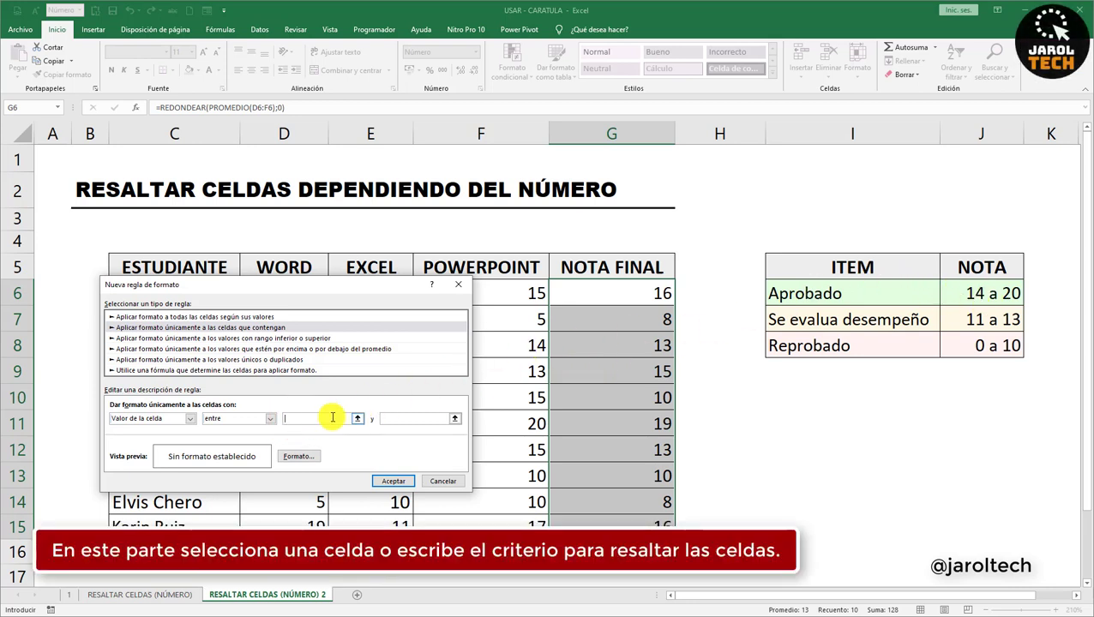
type("14")
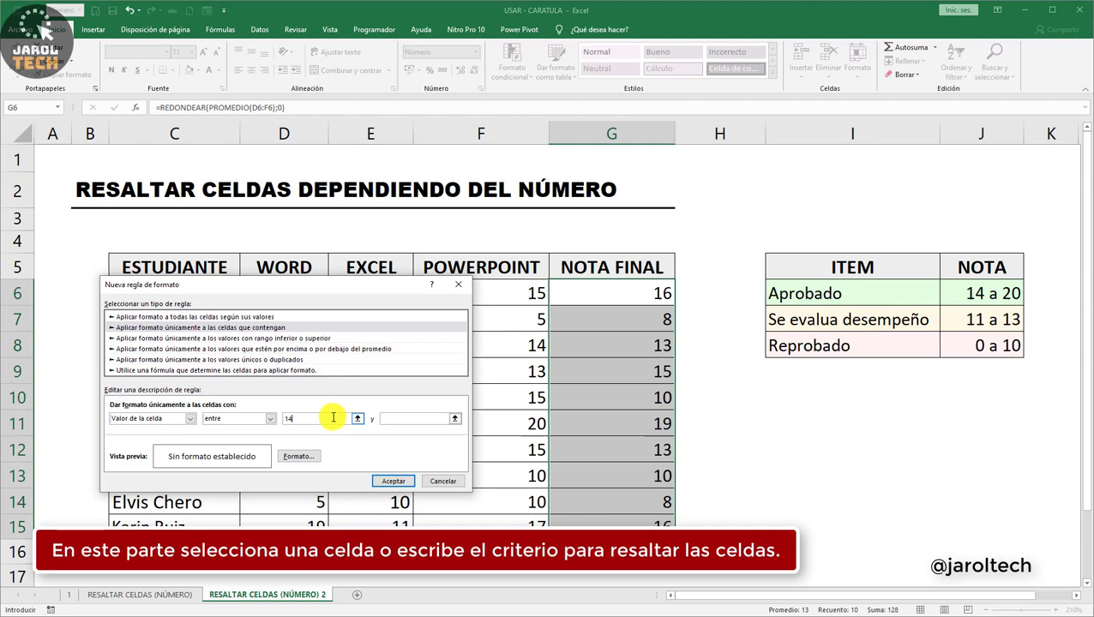
left_click(405, 418)
type("20")
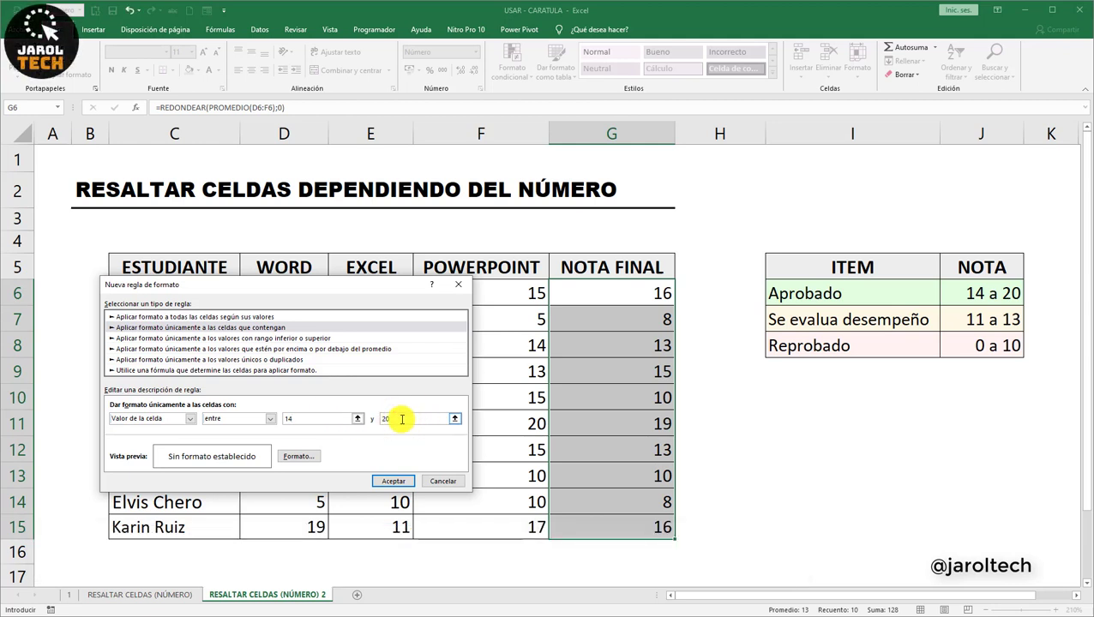
double_click(314, 421)
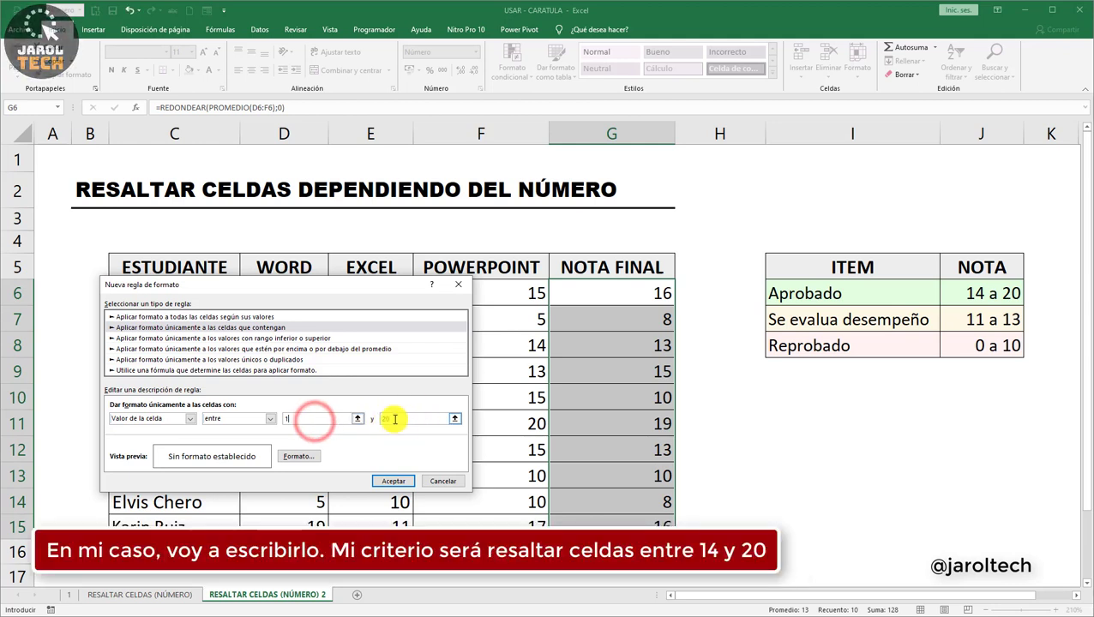
left_click(802, 393)
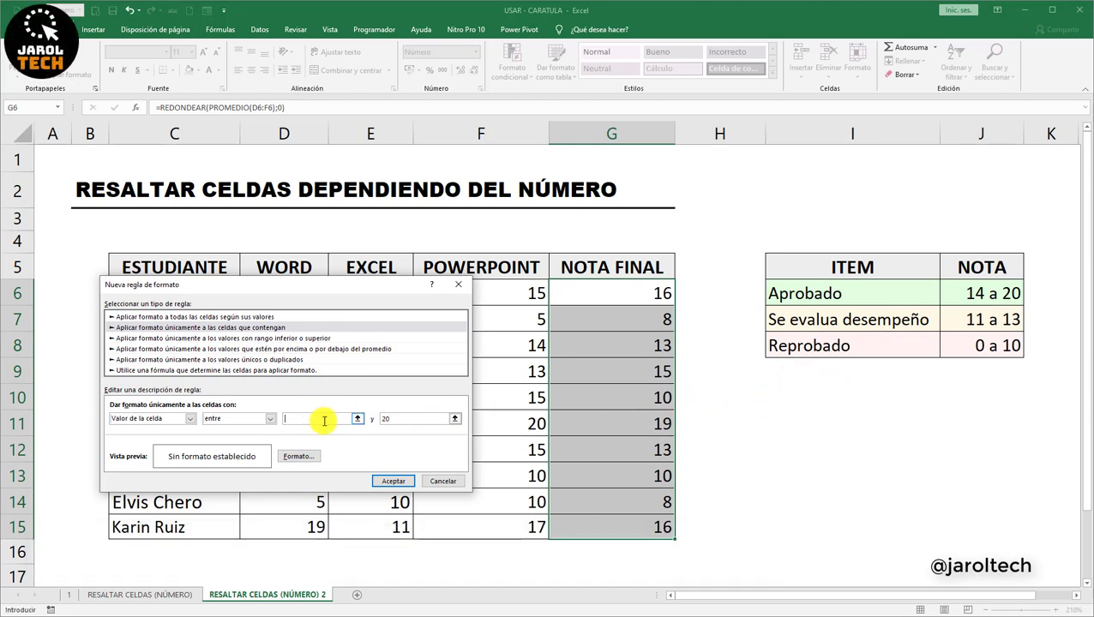
Give the rule's format a custom light green fill, RGB 229, 255, 229
left_click(300, 458)
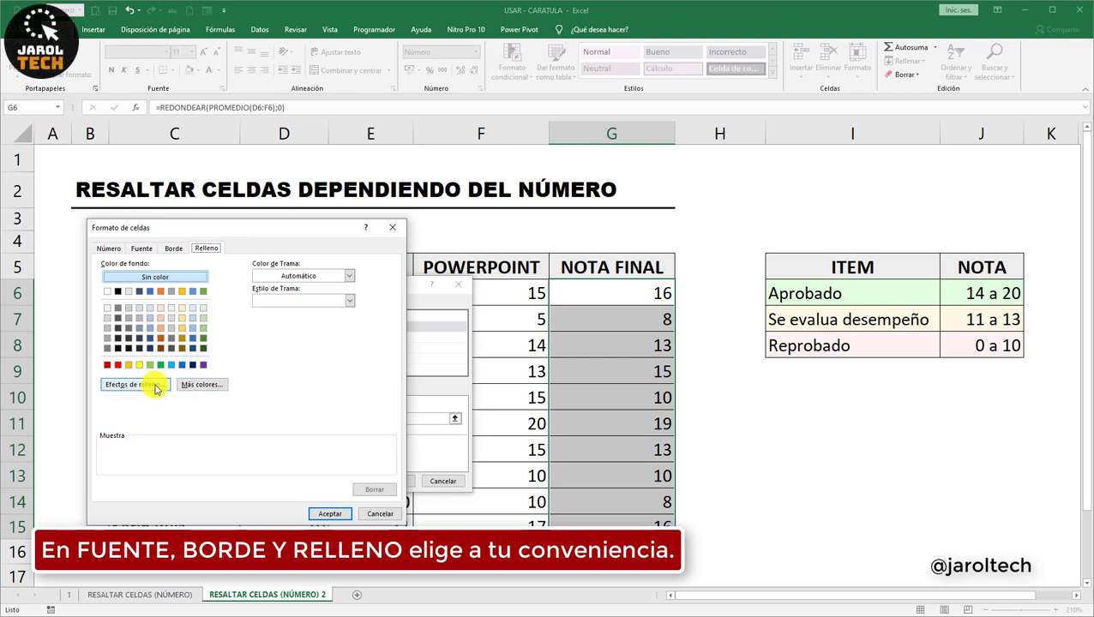
left_click(197, 385)
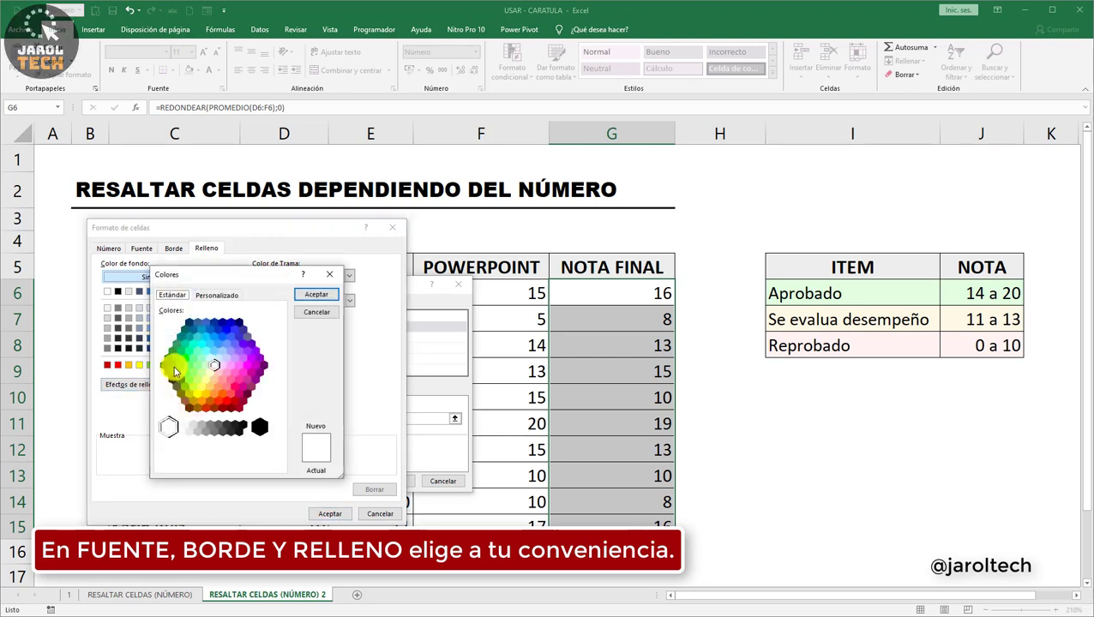
left_click(220, 297)
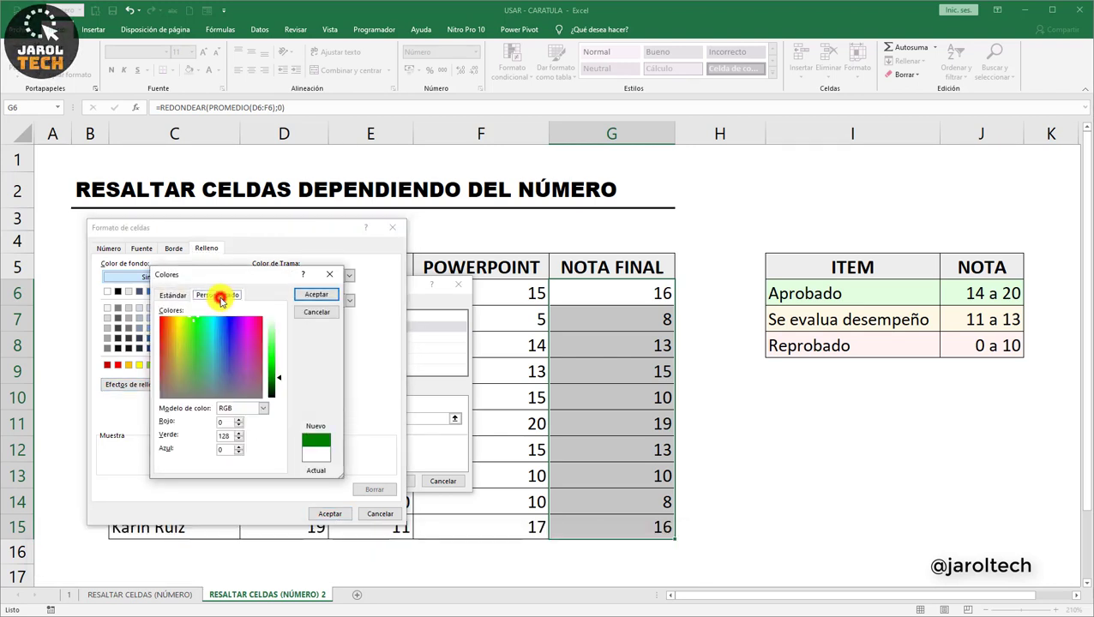
left_click_drag(280, 380, 282, 325)
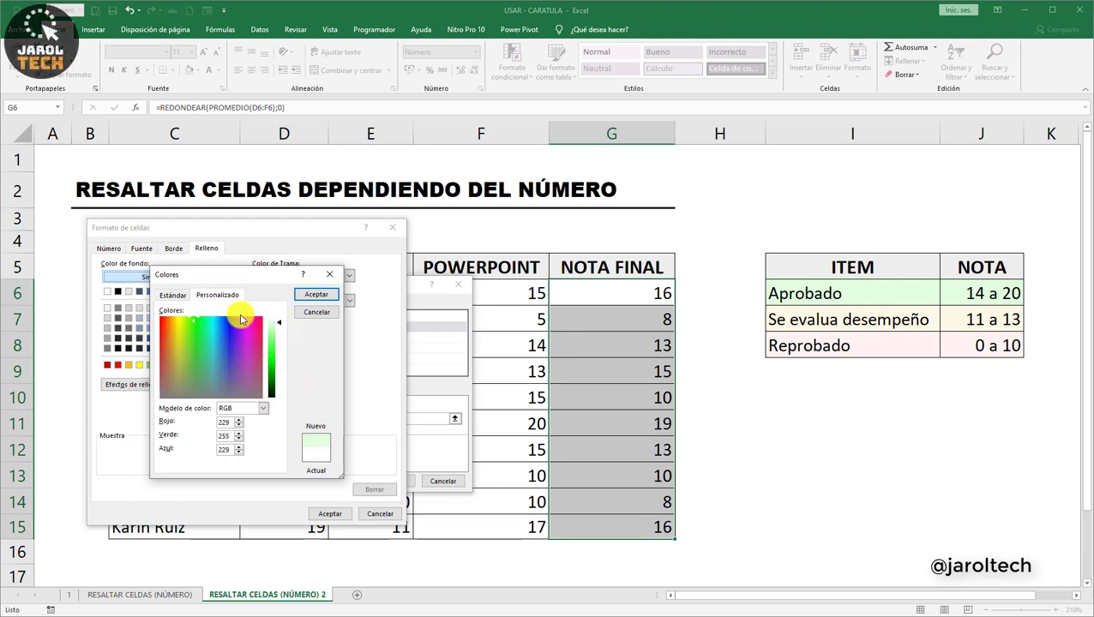
left_click(307, 300)
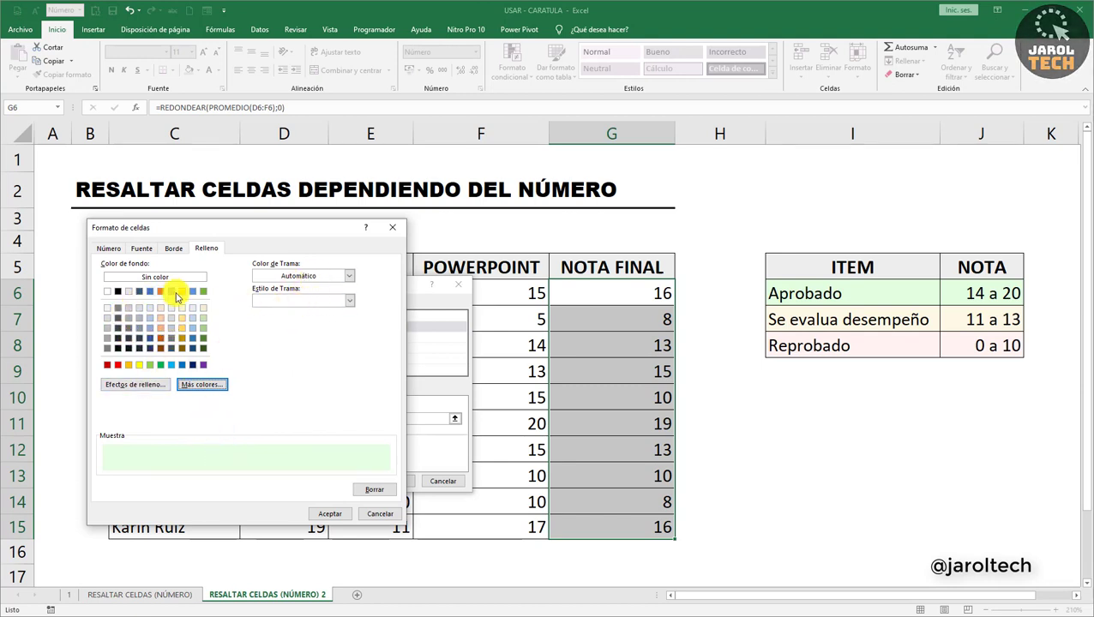
Set the rule's font to dark green in Negrita style, leaving out any border, and accept the cell format
left_click(173, 248)
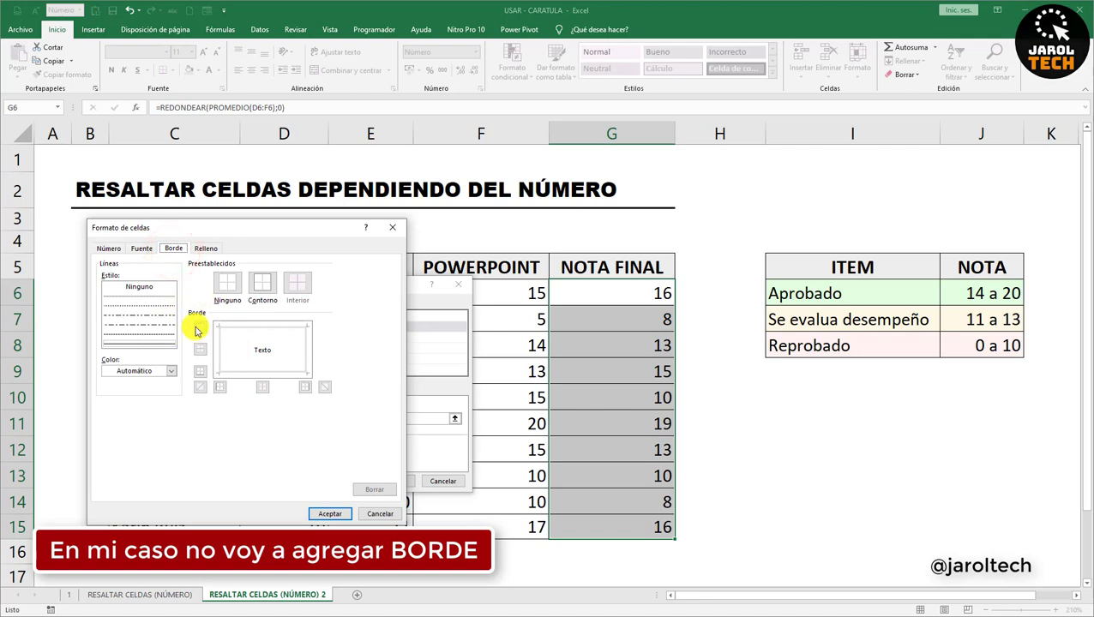
left_click(148, 250)
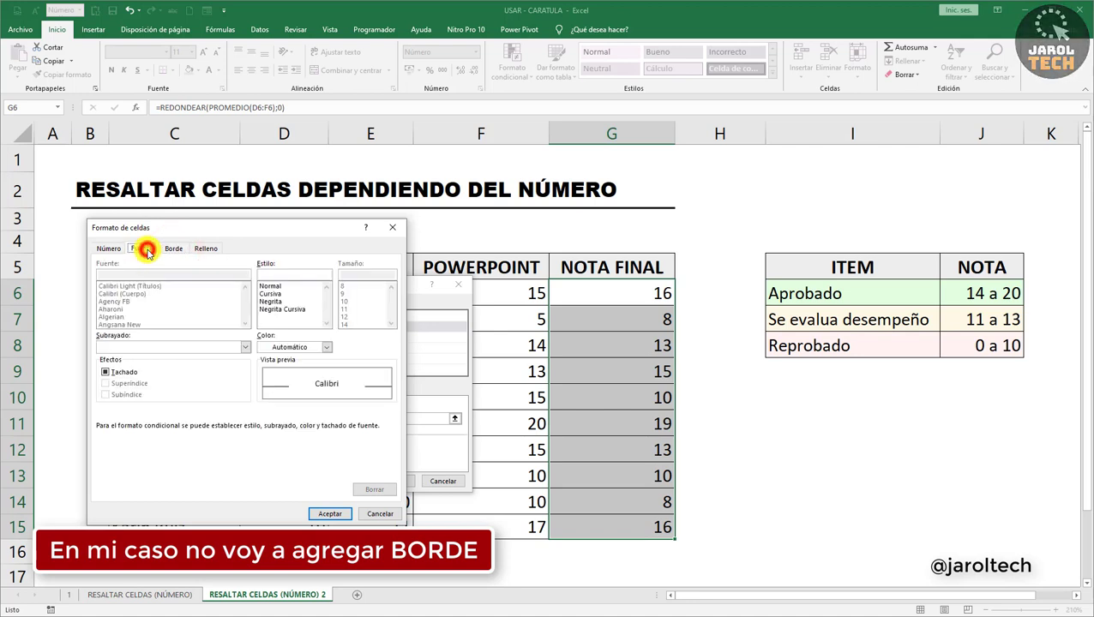
left_click(327, 348)
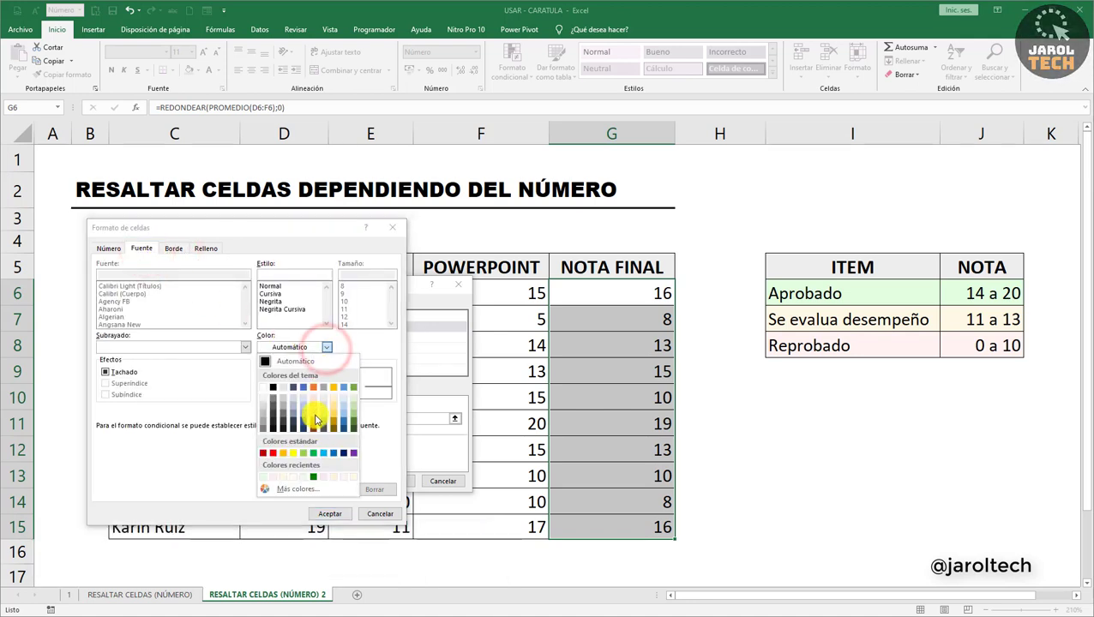
left_click(314, 489)
left_click(173, 369)
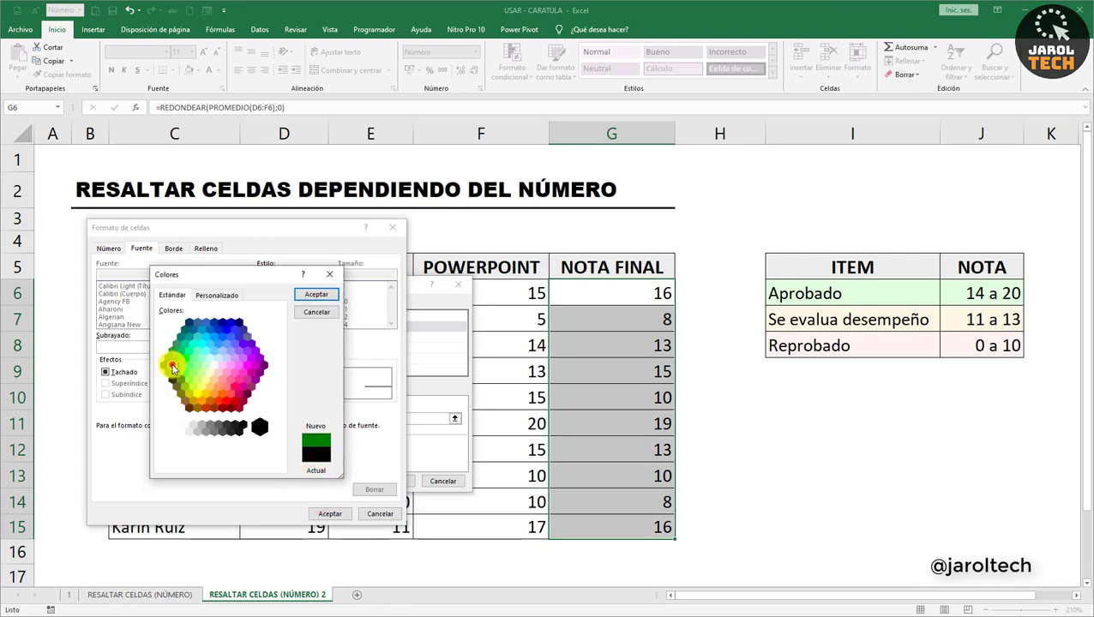
left_click(311, 297)
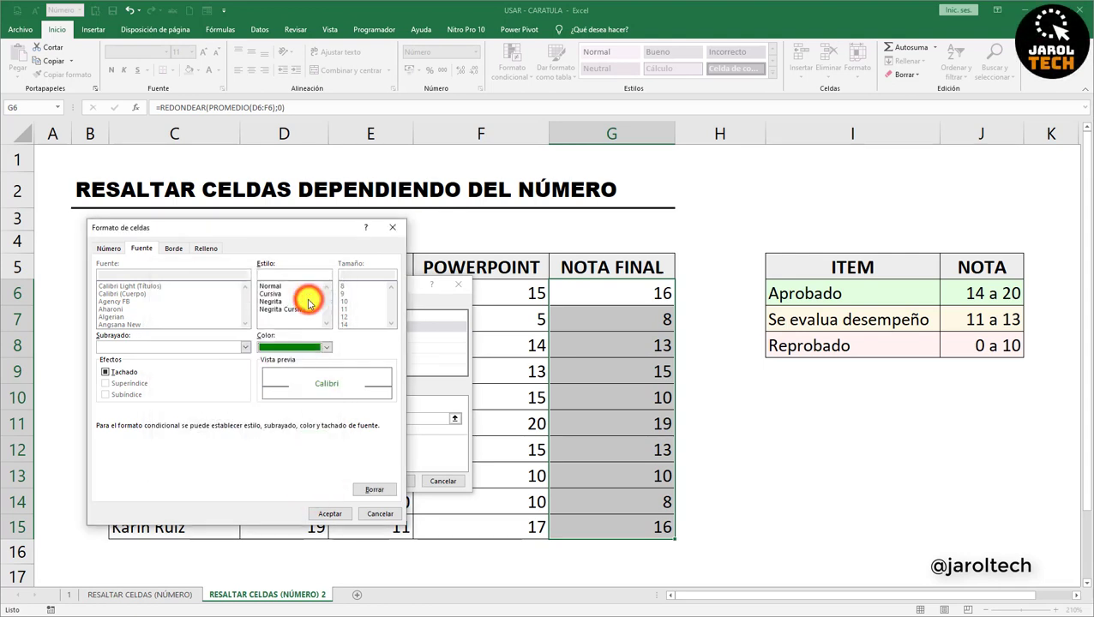
left_click(272, 302)
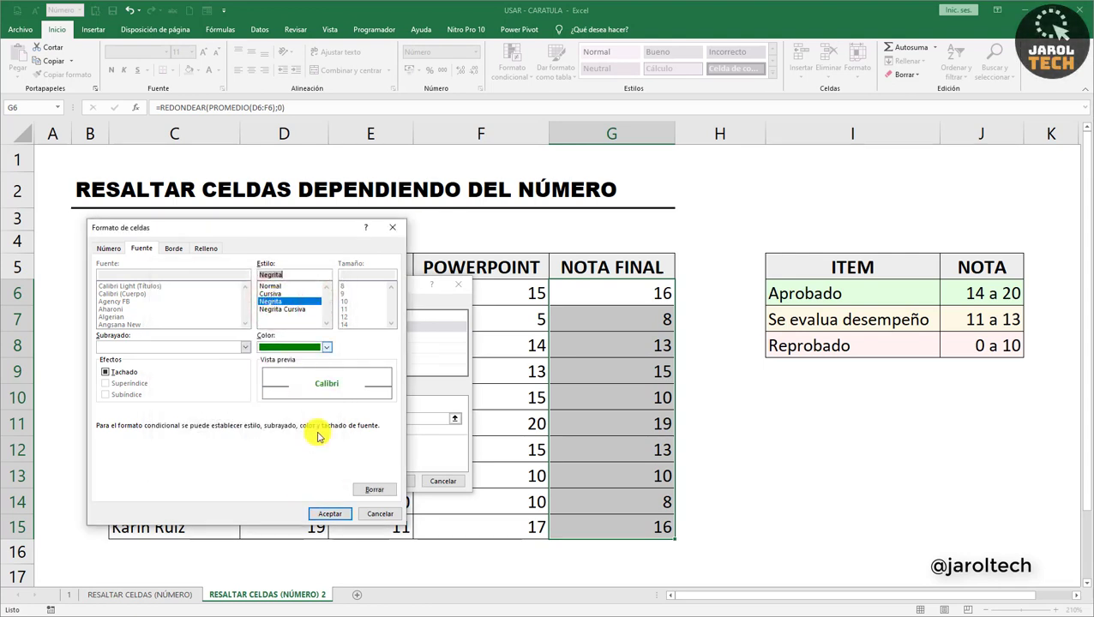
left_click(332, 512)
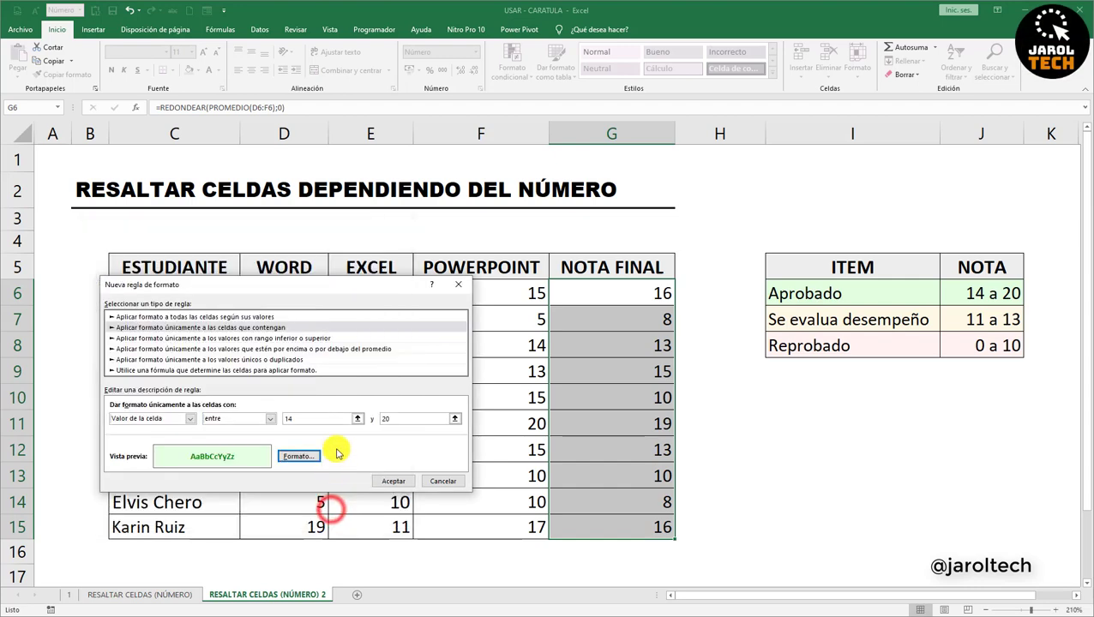
Apply the new rule and check the final grades in G6, G9, G11 and G15
left_click(390, 483)
left_click(600, 296)
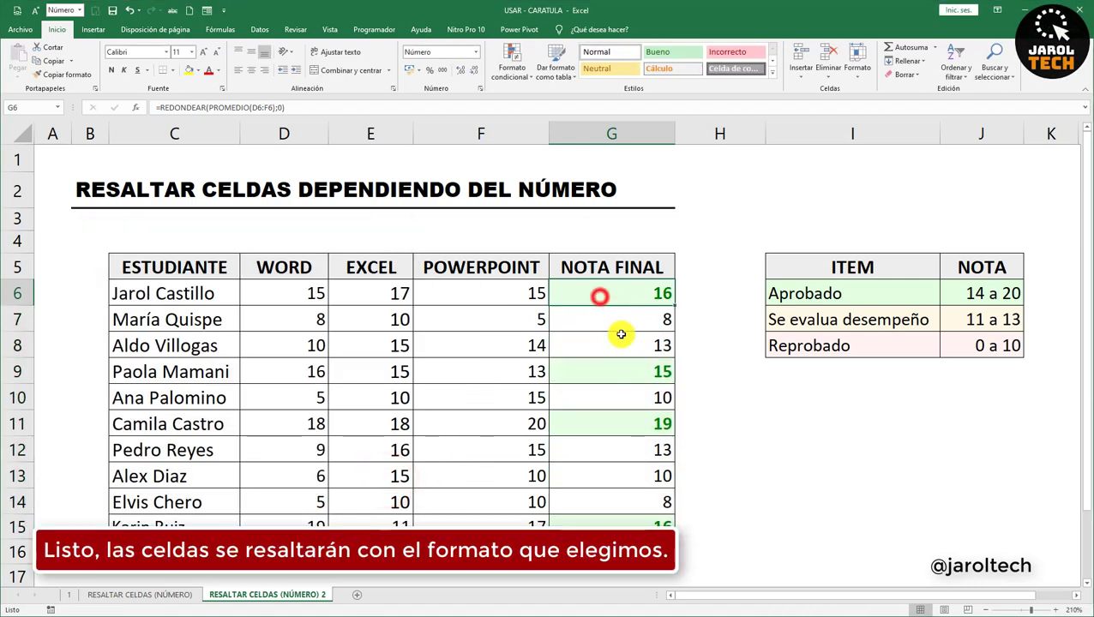
left_click(630, 369)
left_click(630, 423)
left_click(630, 526)
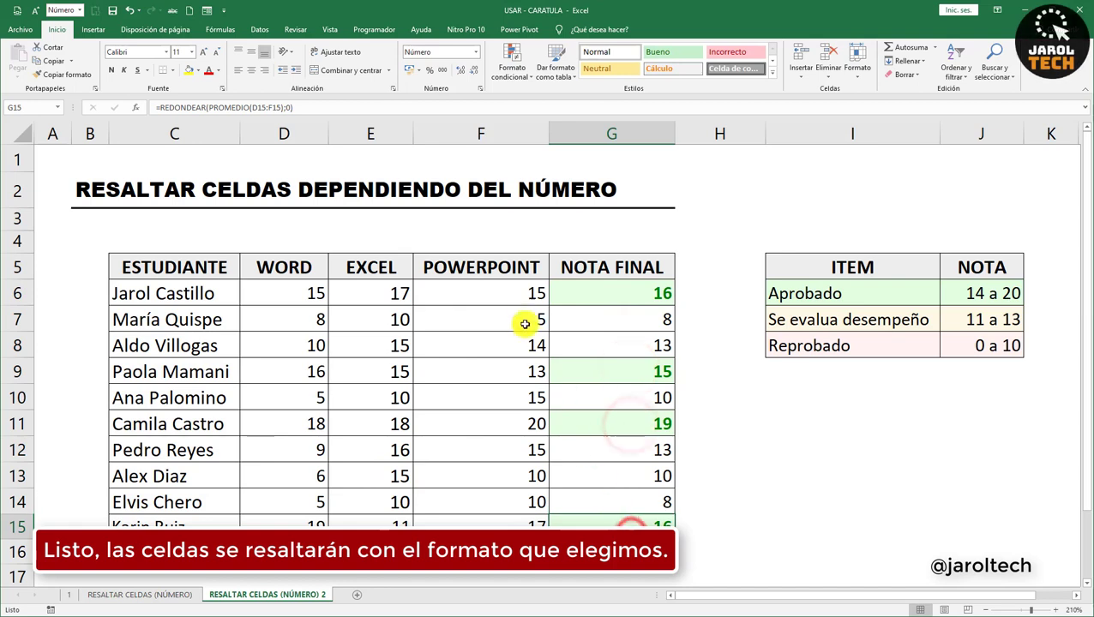
Set the PowerPoint grades in F6 to 0 and F7 to 20 to test the rule
left_click(519, 298)
type("0")
key("Return")
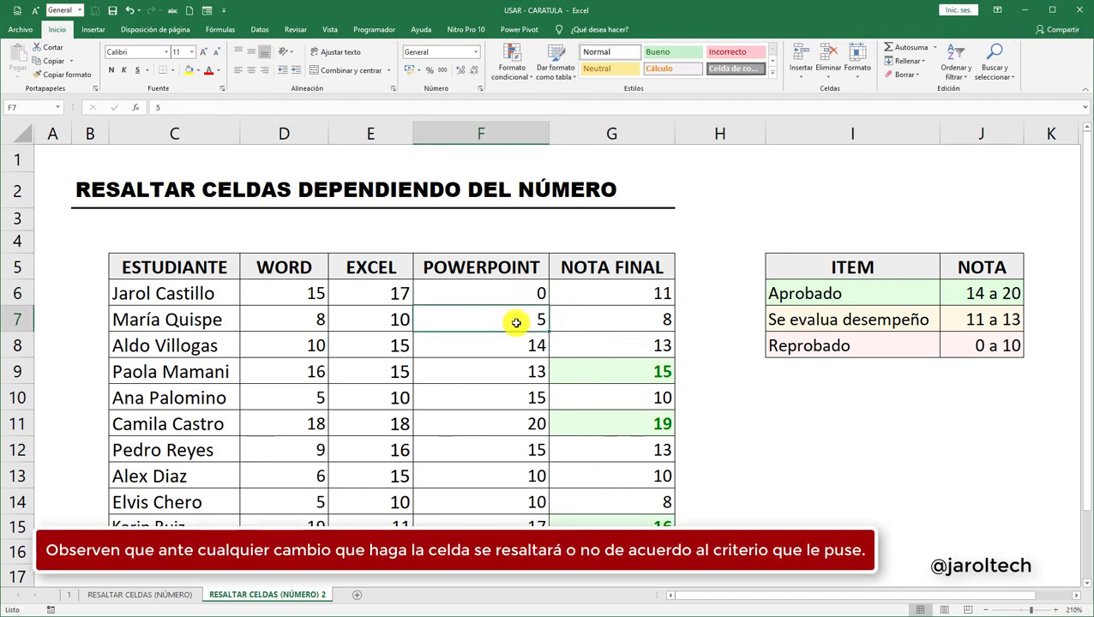
type("20")
key("Return")
Set the Word grade in D7 to 18 and check the final grade in G7
left_click(313, 324)
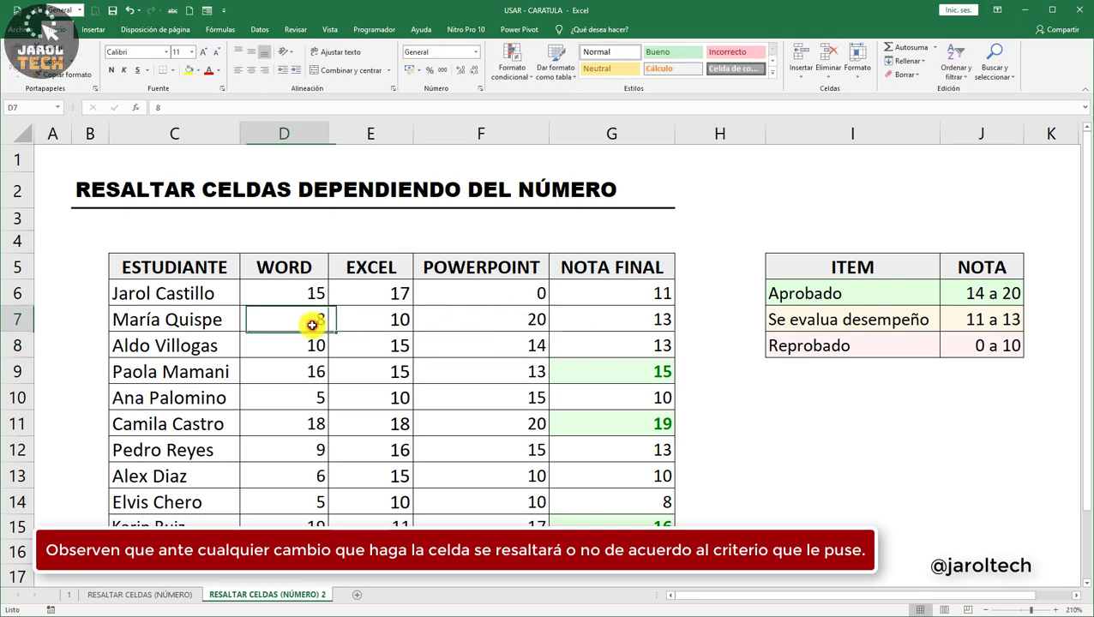
type("18")
key("Return")
left_click(641, 329)
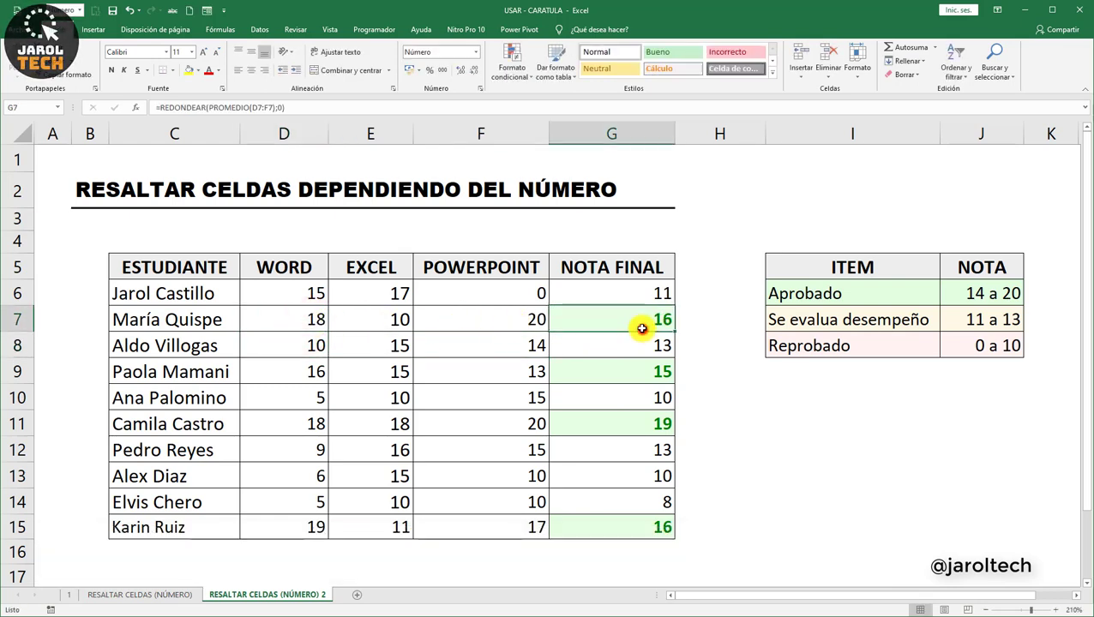
Start a new conditional formatting rule on the final grades G6:G15 for cell values between 11 and 13
left_click(509, 289)
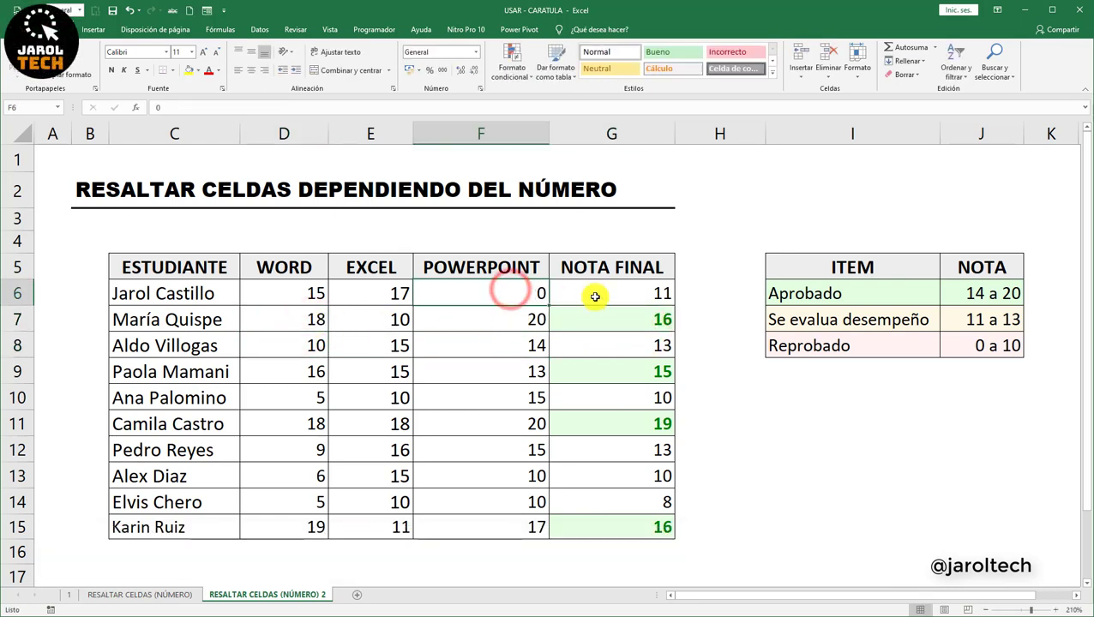
left_click_drag(594, 297, 593, 522)
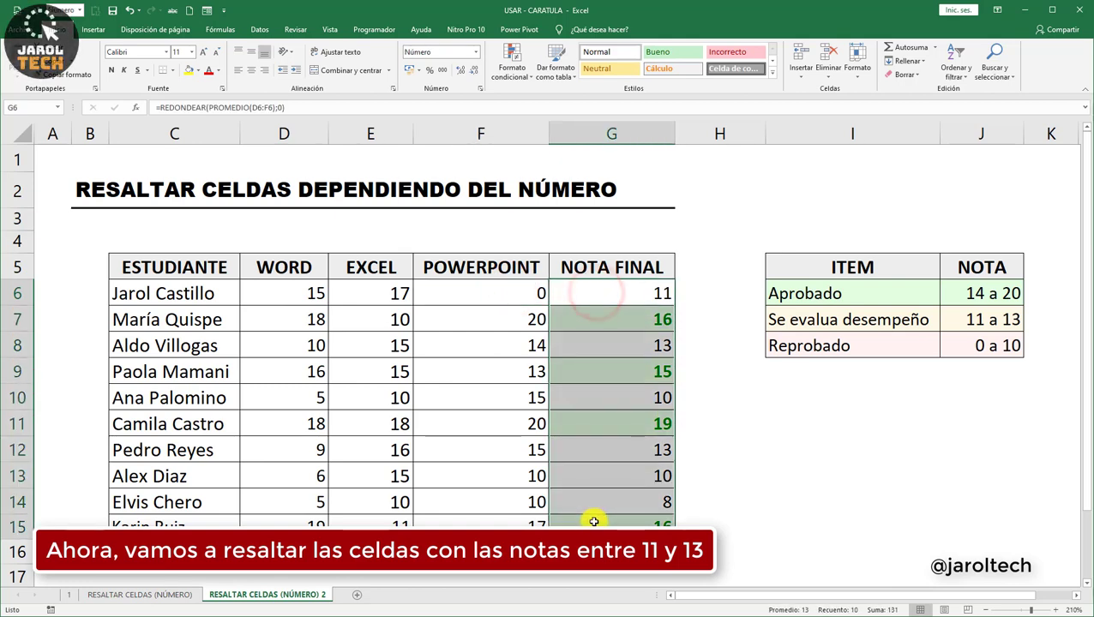
left_click(512, 67)
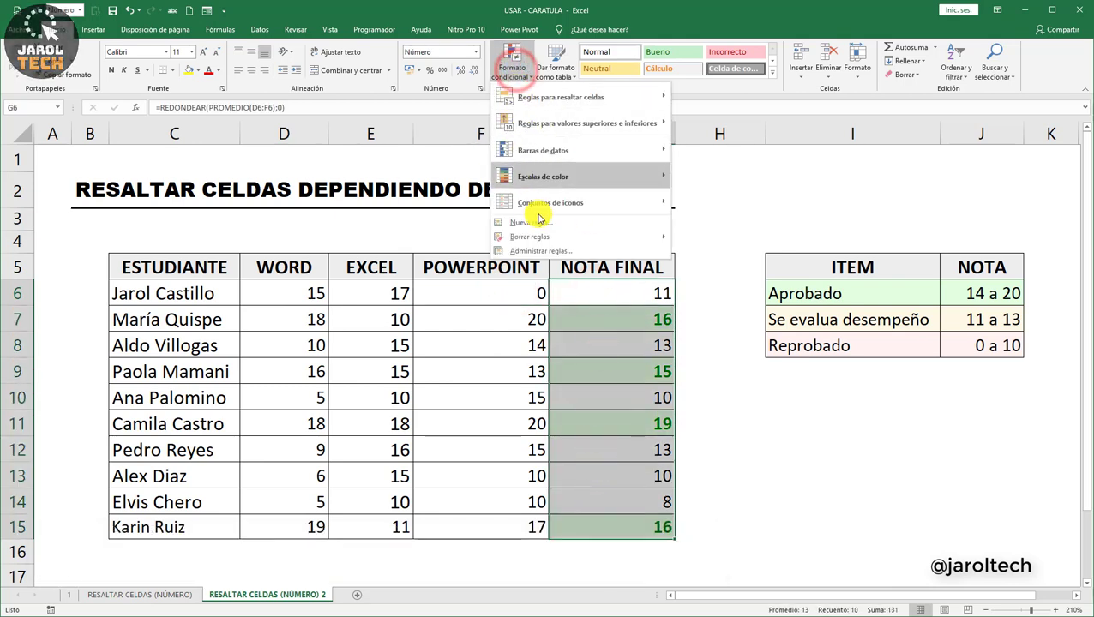
left_click(542, 252)
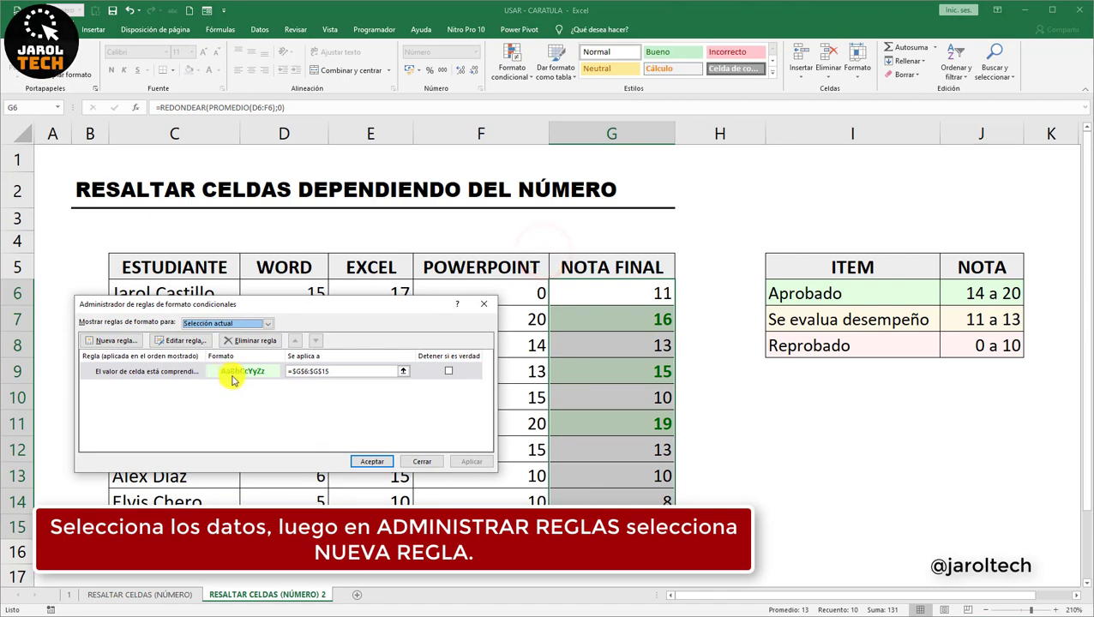
left_click(120, 341)
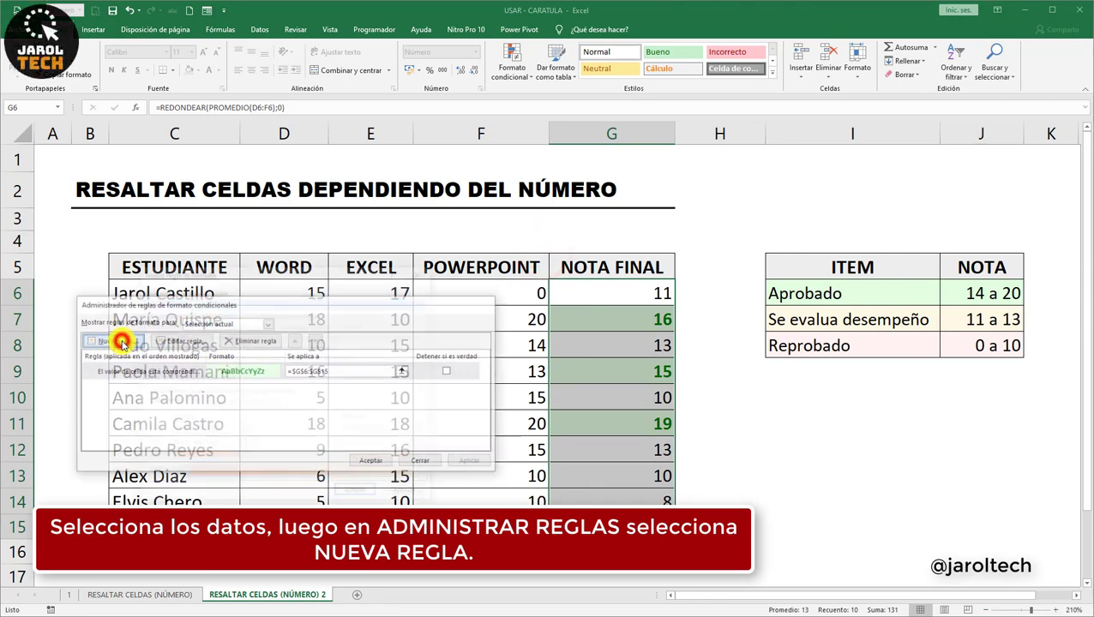
left_click(170, 316)
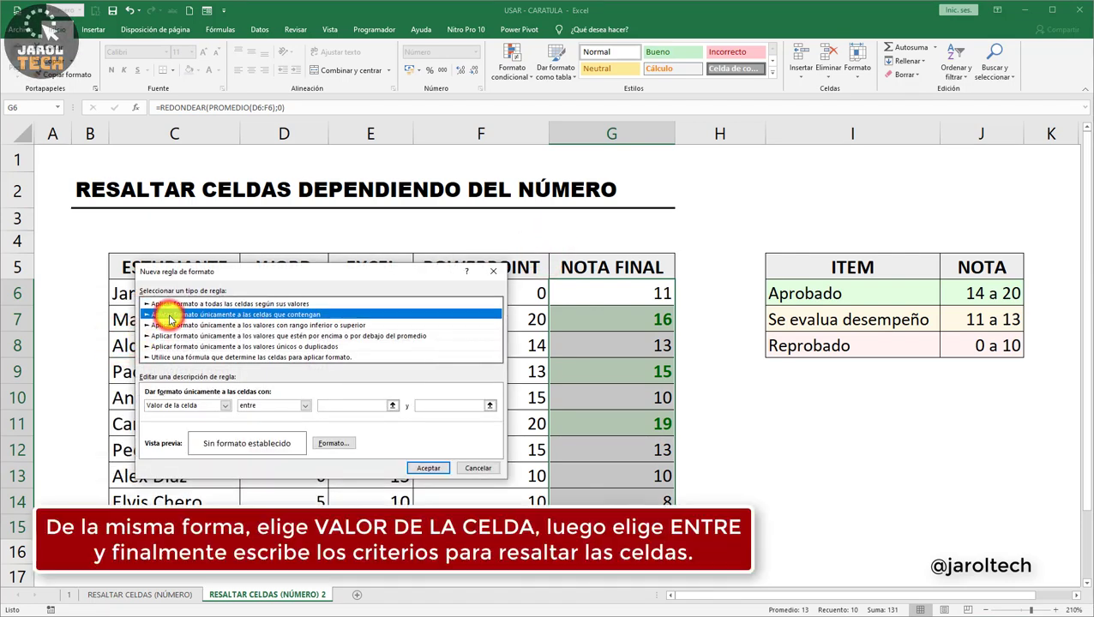
left_click(338, 406)
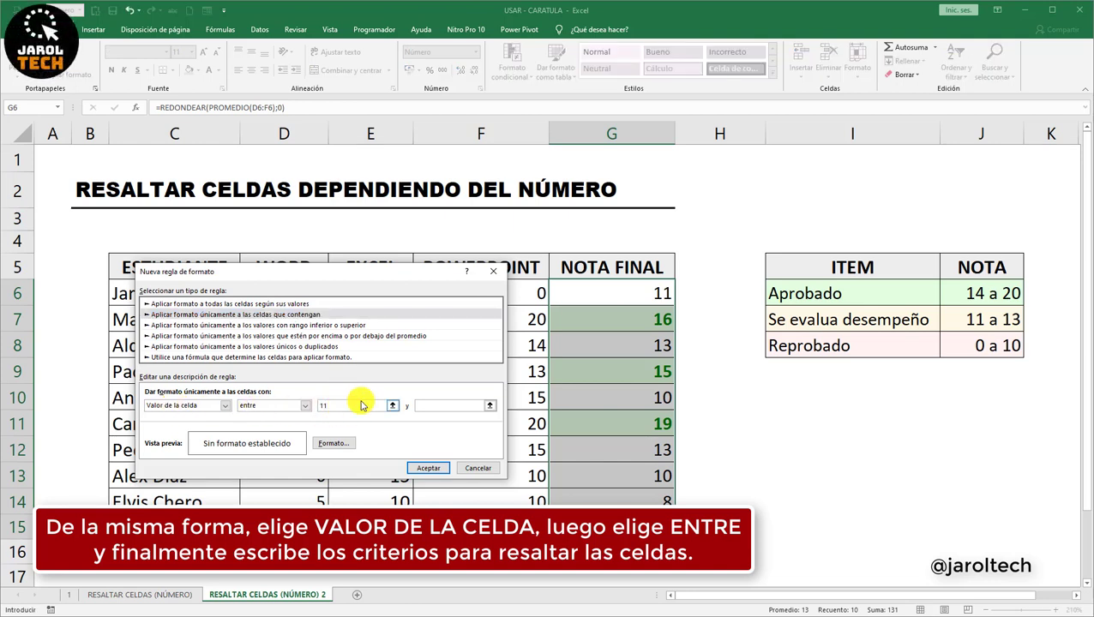
left_click(426, 405)
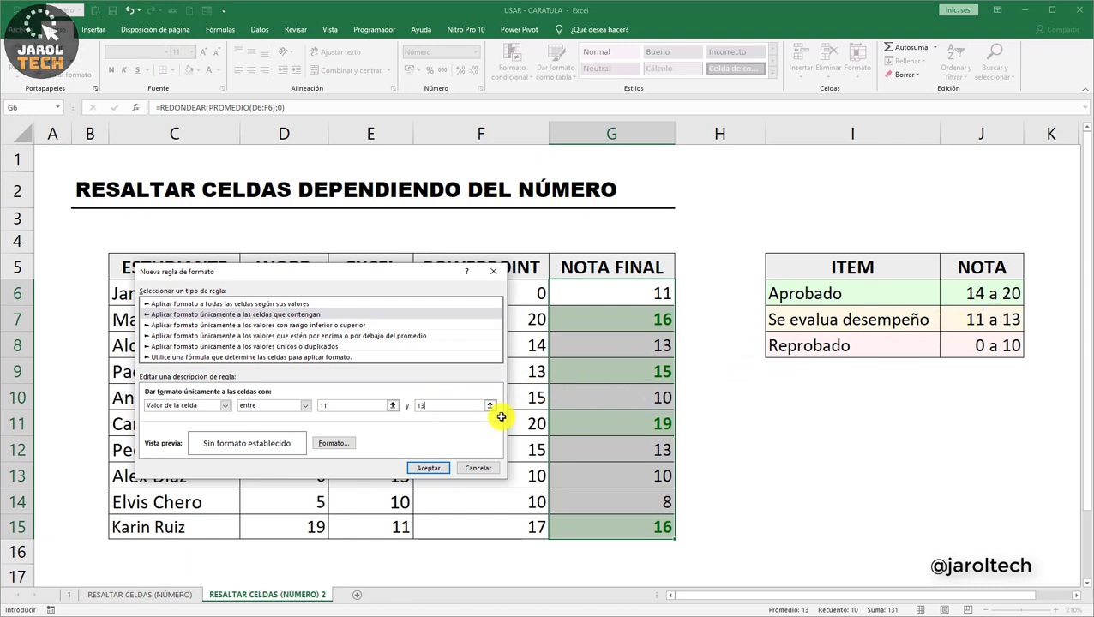
Set the 11 to 13 rule's font to the standard orange color in Negrita style
left_click(332, 444)
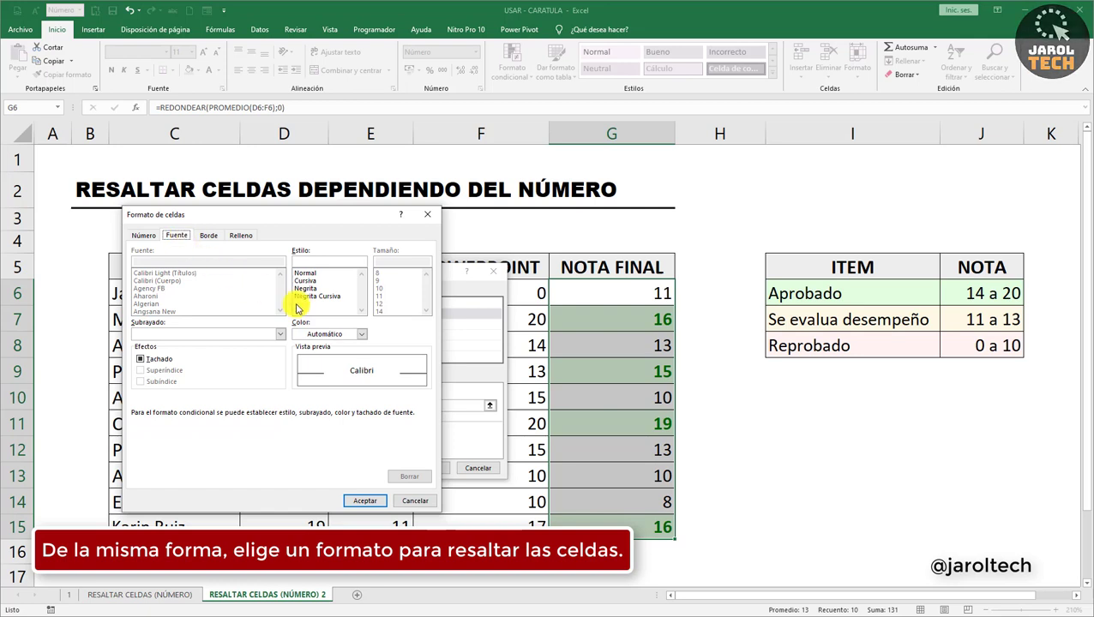
left_click(362, 334)
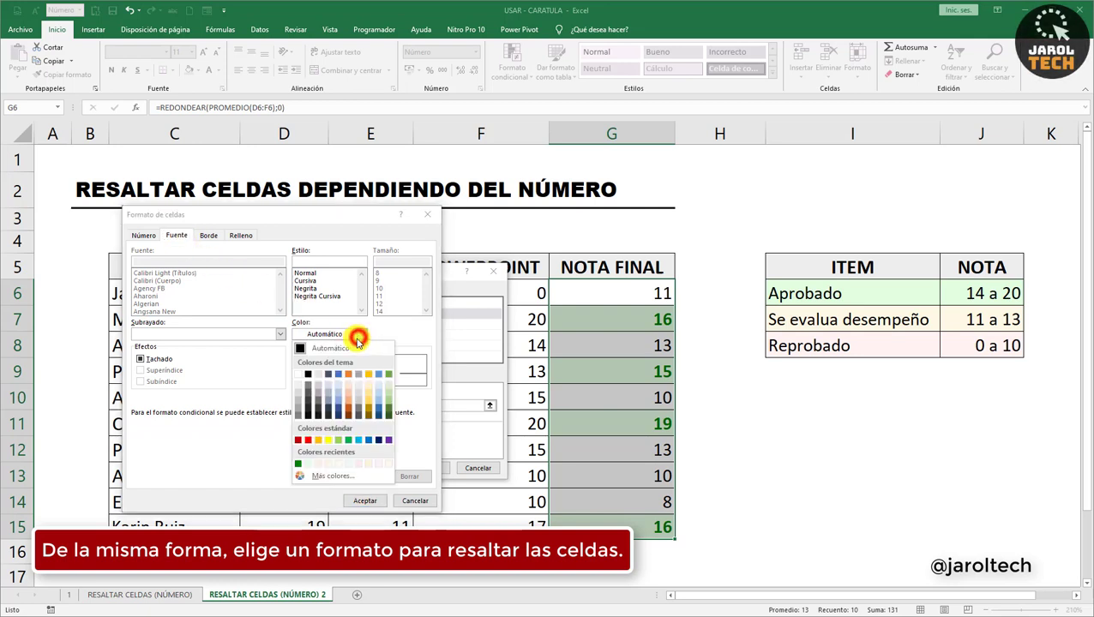
left_click(317, 442)
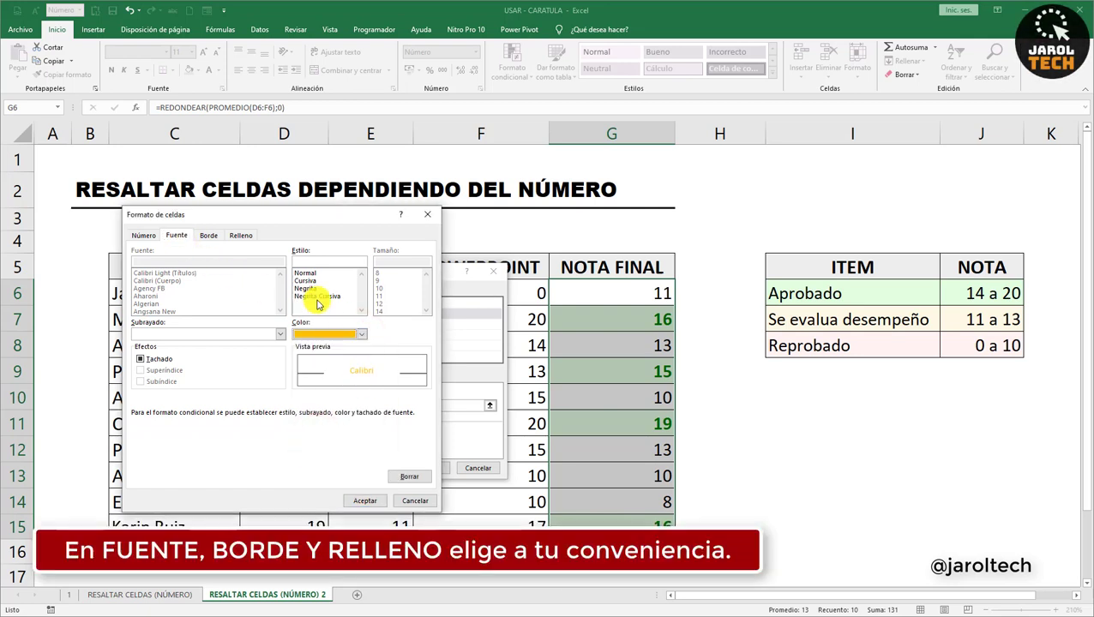
Give the 11 to 13 rule a custom pale orange fill of RGB 255, 250, 235 and accept the cell format
left_click(244, 235)
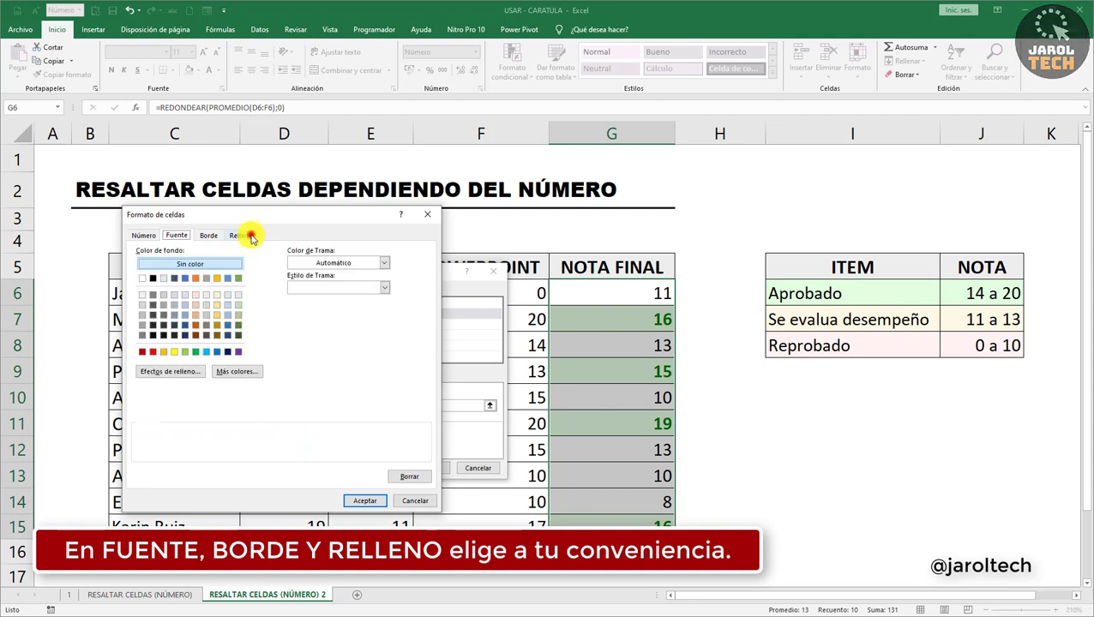
left_click(221, 296)
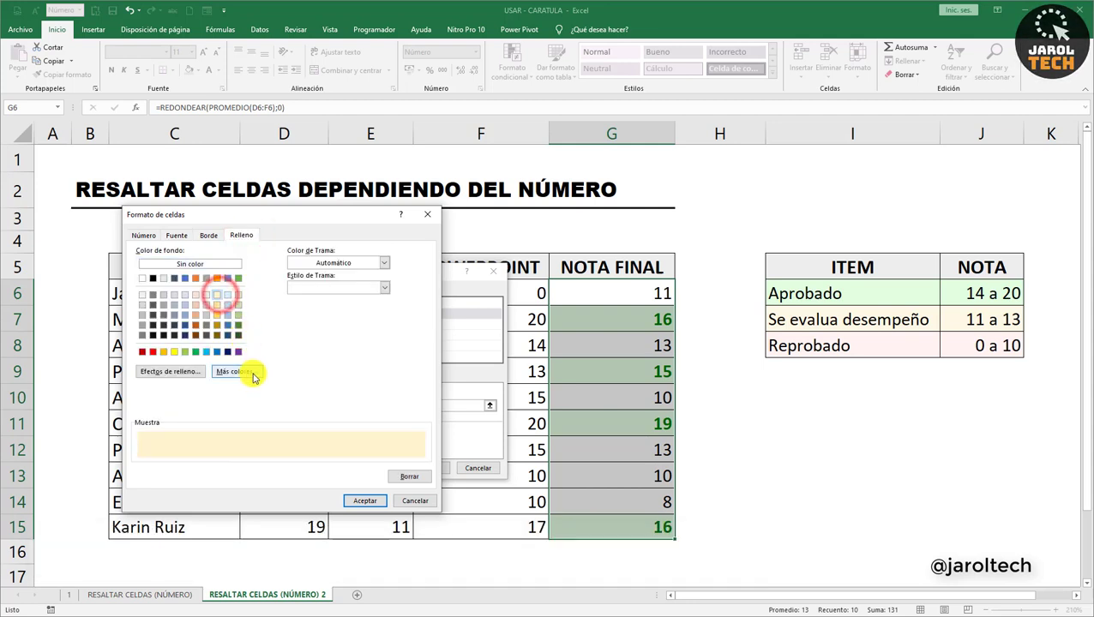
left_click(238, 372)
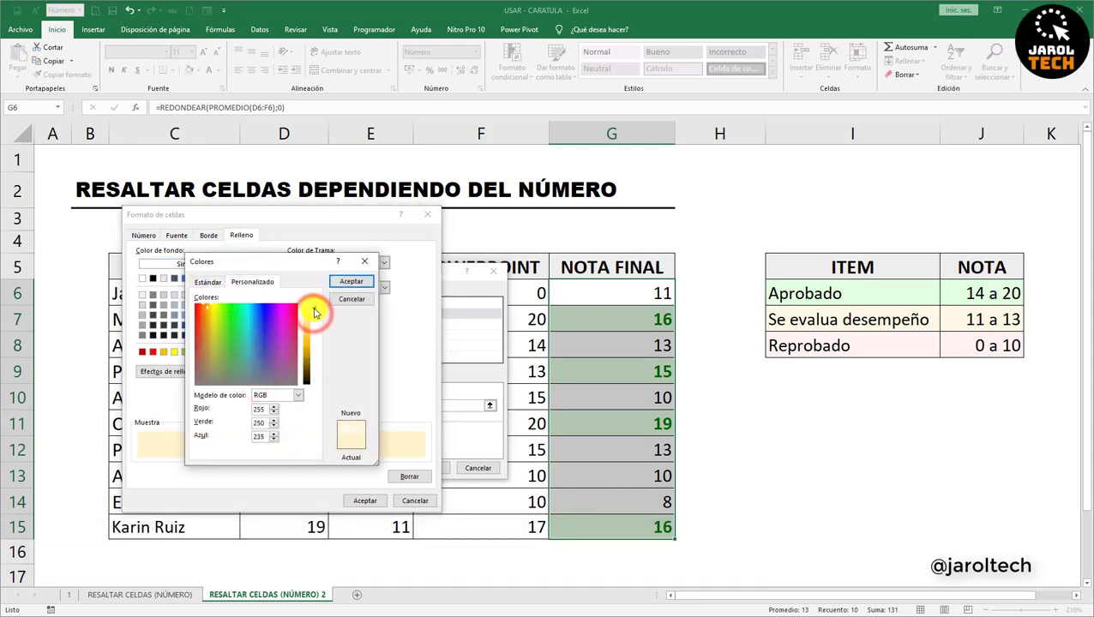
left_click(348, 282)
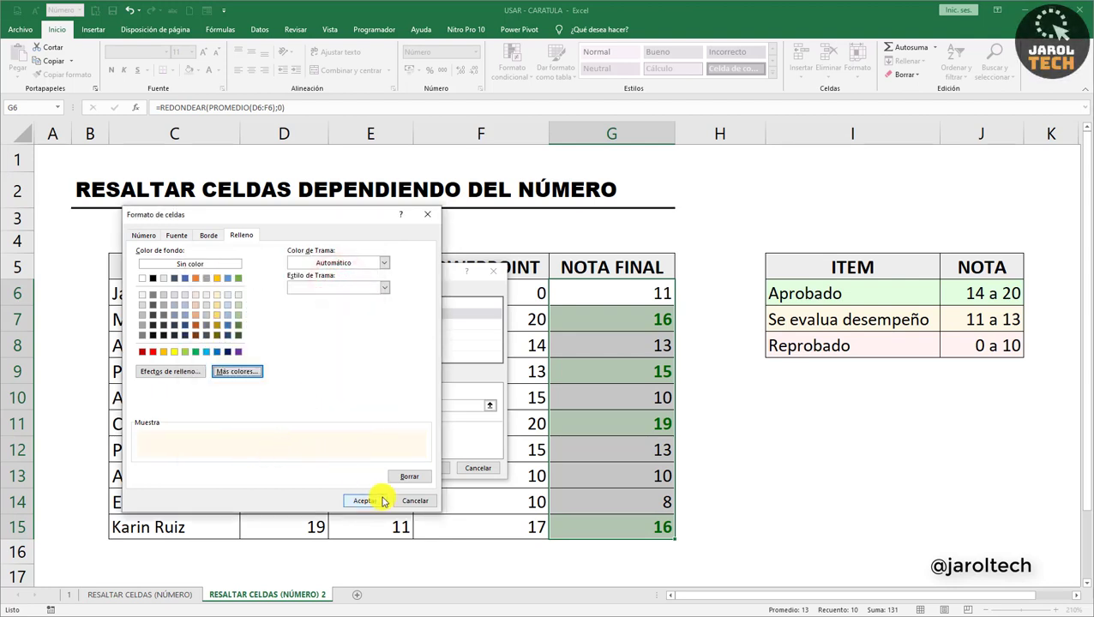
left_click(382, 501)
Apply the 11 to 13 rule and check the final grades in G6, G8 and G12
left_click(426, 466)
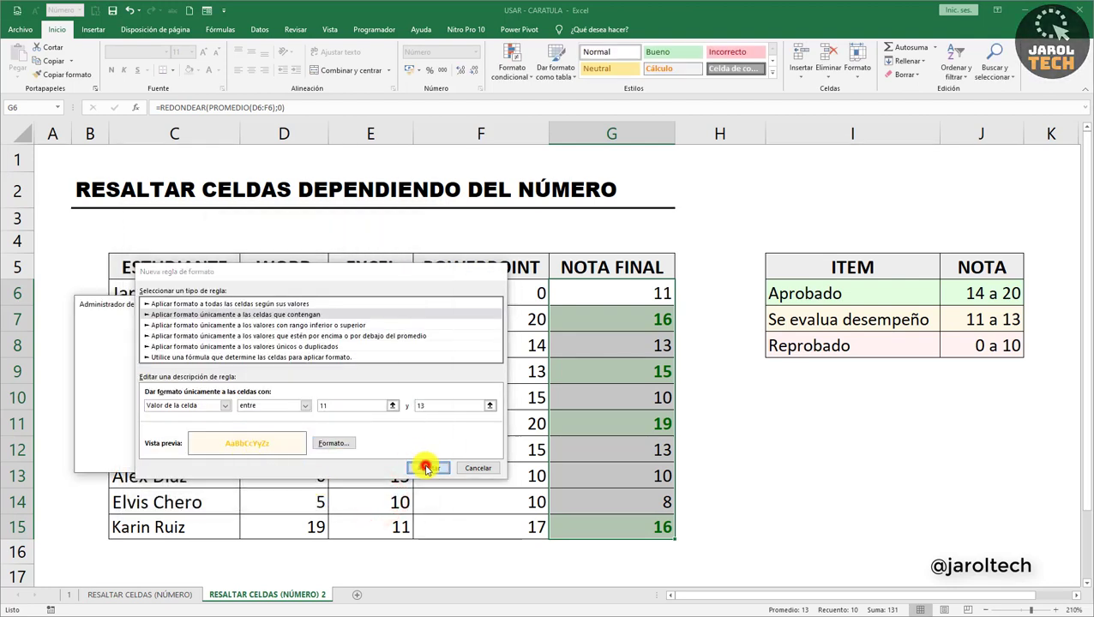
left_click(377, 461)
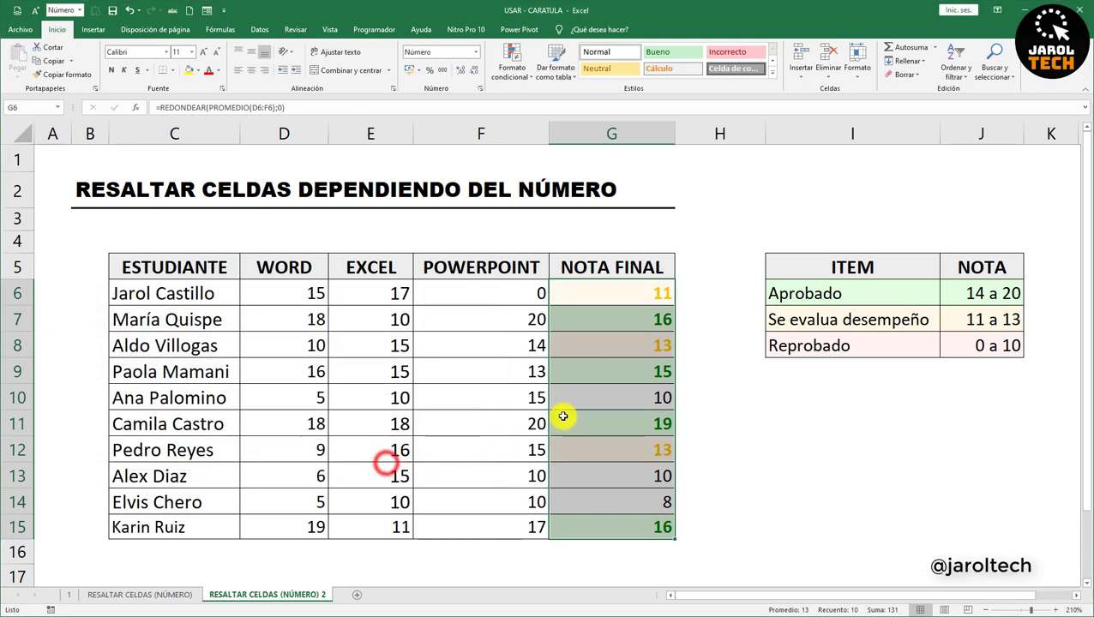
left_click(623, 297)
left_click(622, 343)
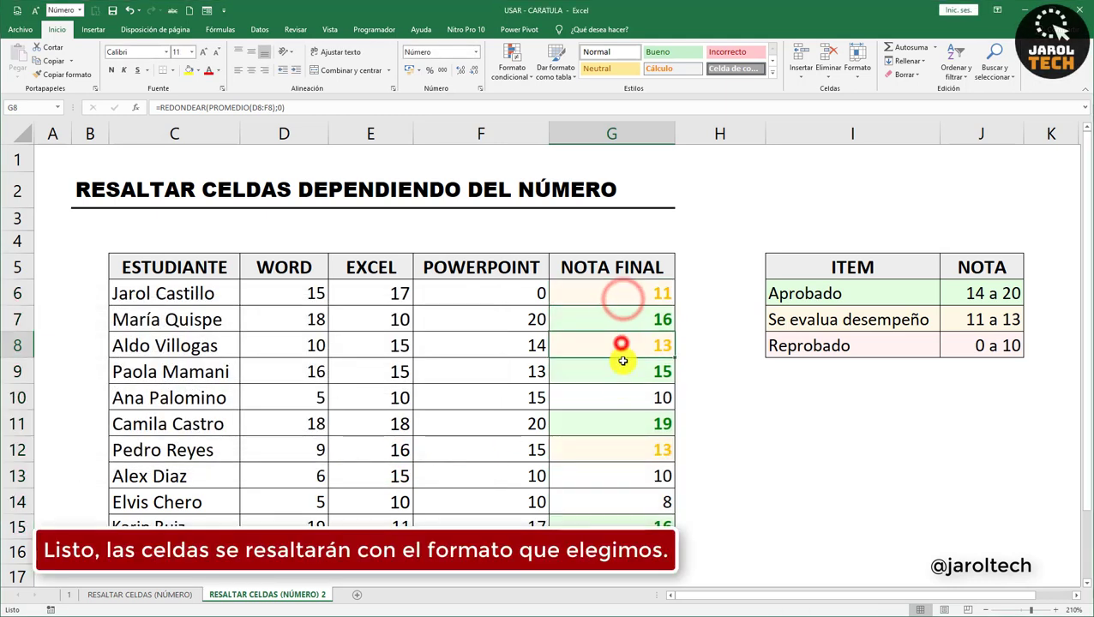
left_click(624, 452)
Set the PowerPoint grade in F10 to 18 and check the final grade in G10
left_click(514, 400)
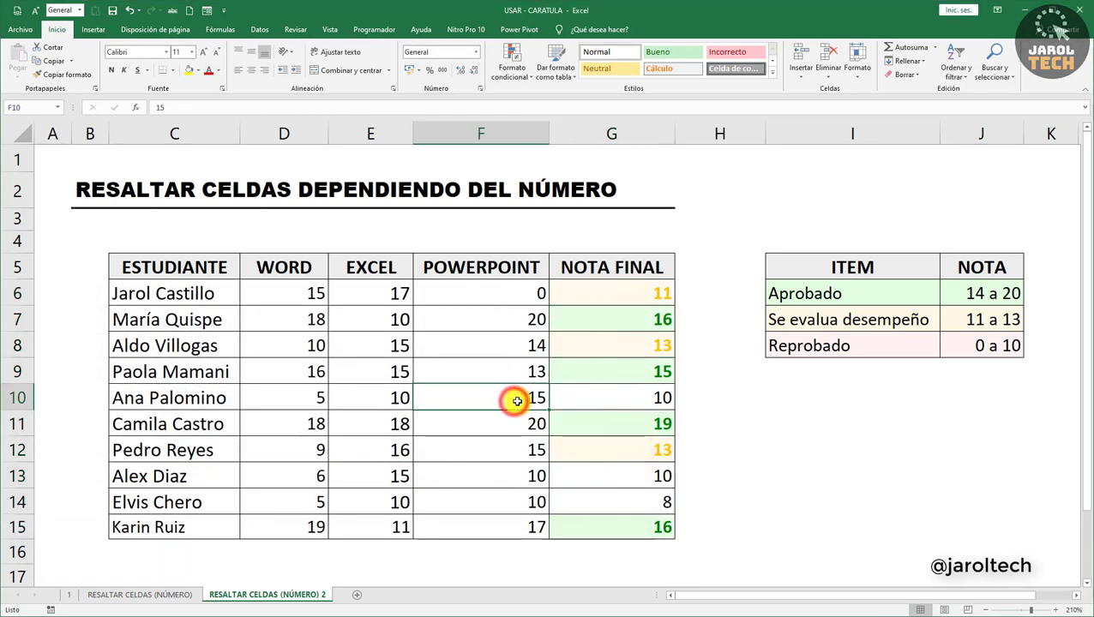
type("18")
key("Return")
left_click(608, 386)
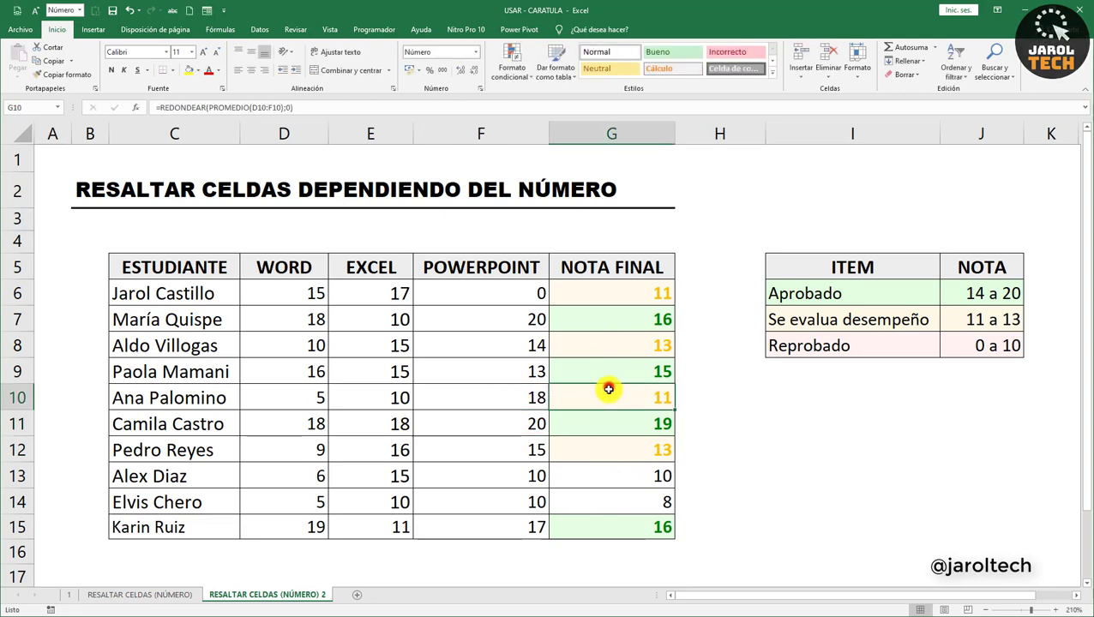
Set the Excel grade in E6 to 5 and check the final grade in G6
left_click(512, 296)
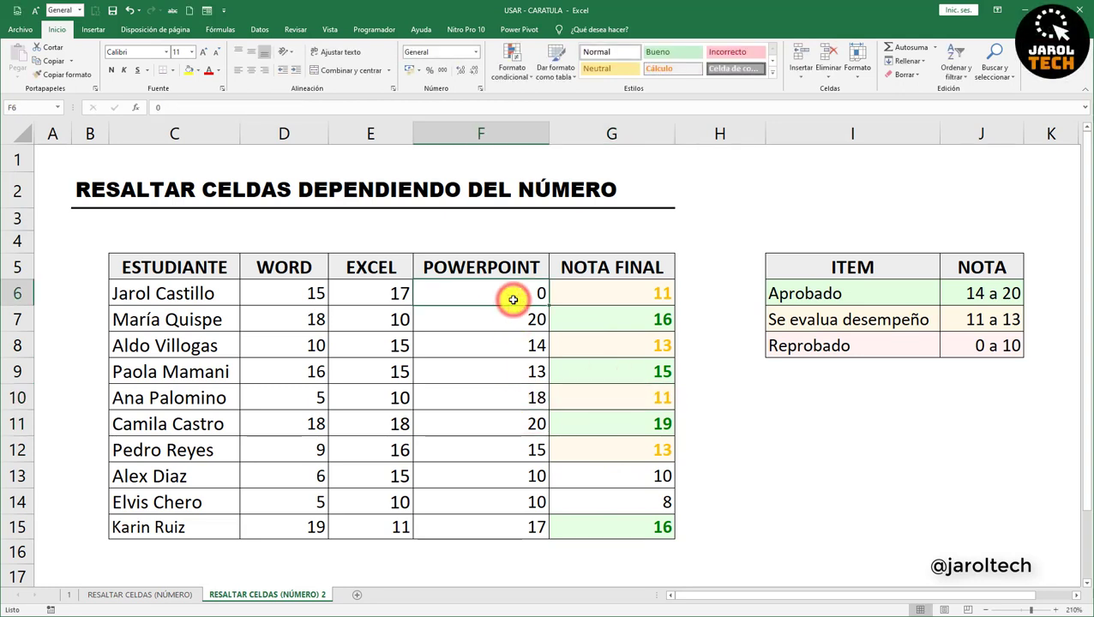
left_click(386, 296)
type("5")
key("Return")
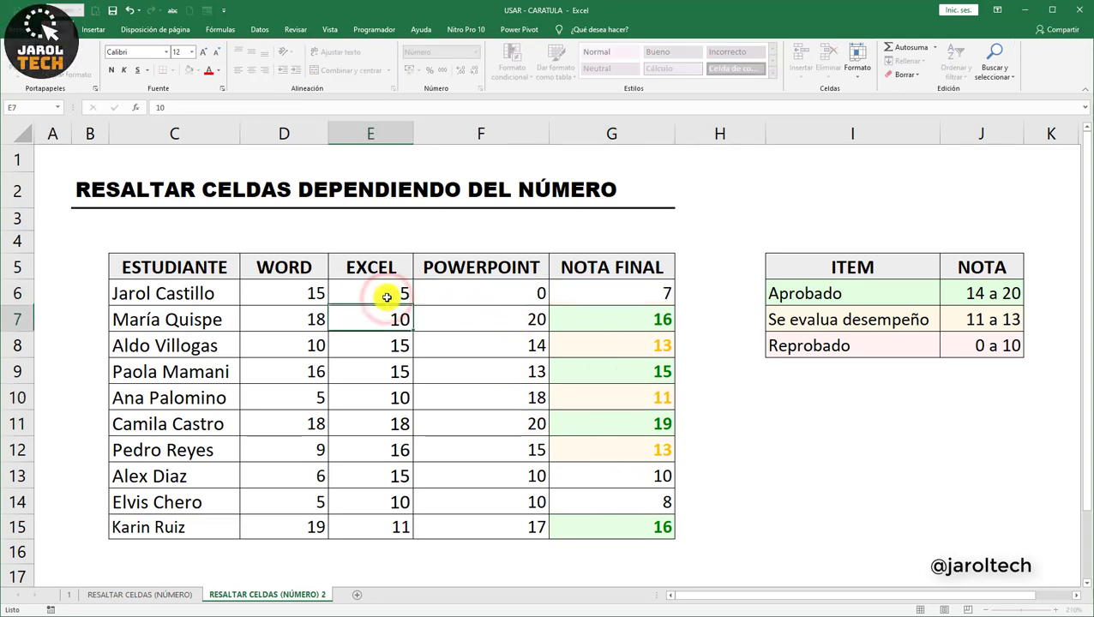
left_click(612, 297)
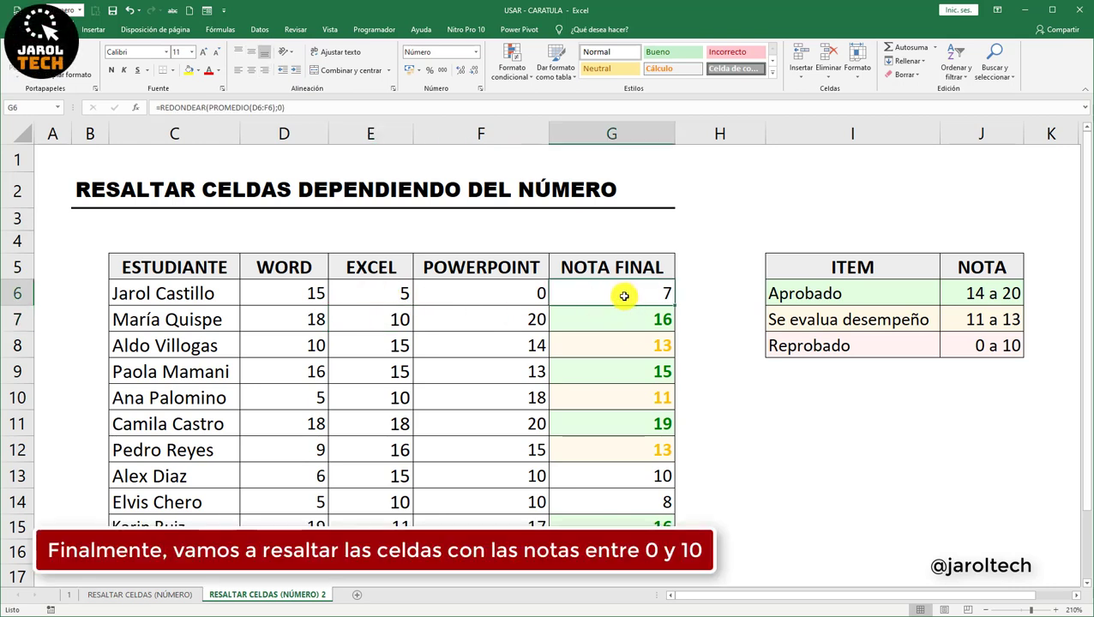
Start another conditional formatting rule on G6:G15 for cell values between 0 and 10
left_click_drag(624, 296, 608, 525)
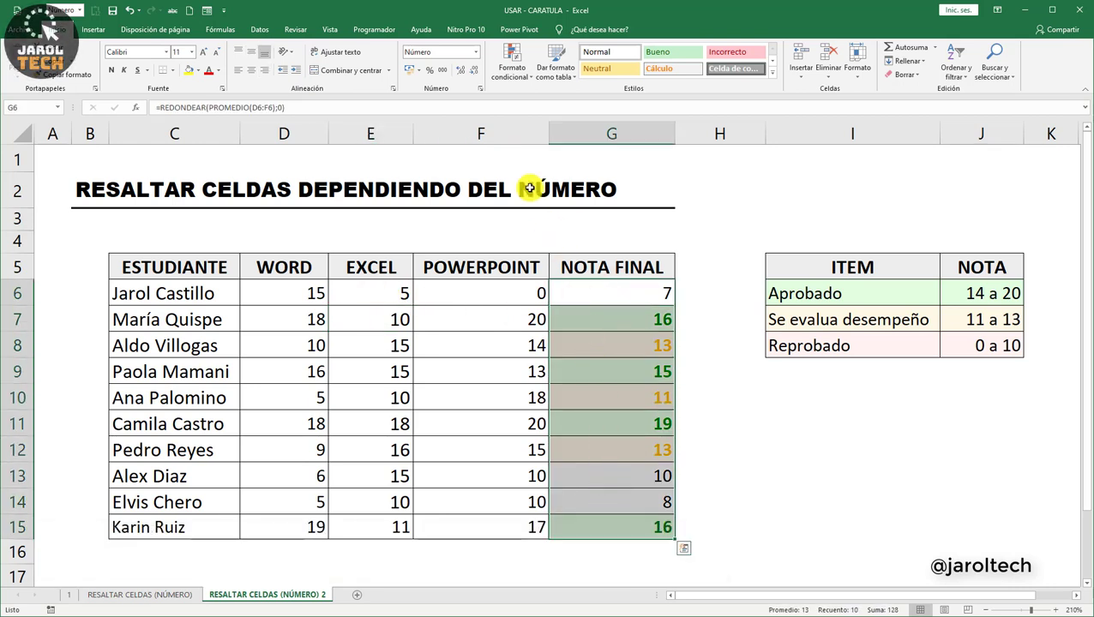
left_click(511, 65)
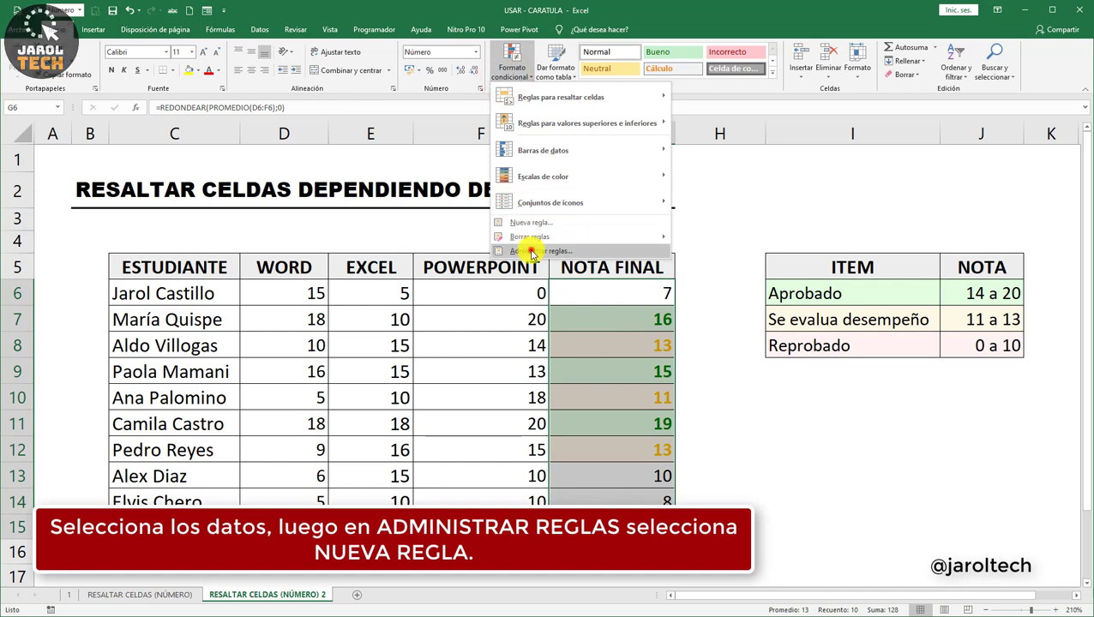
left_click(536, 251)
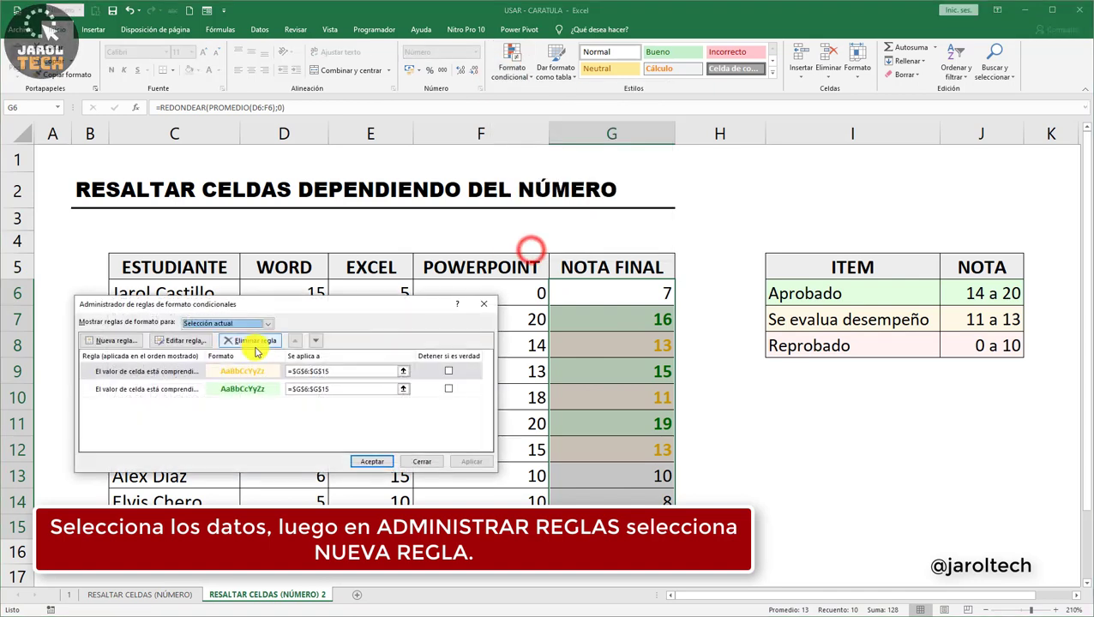
left_click(127, 348)
left_click(206, 315)
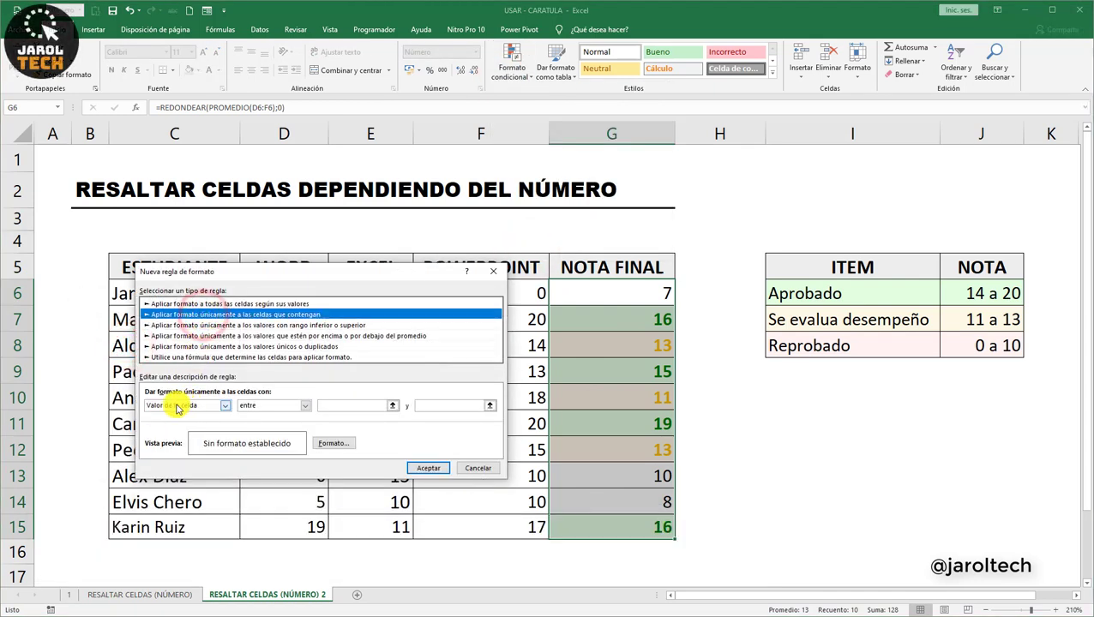
left_click(348, 409)
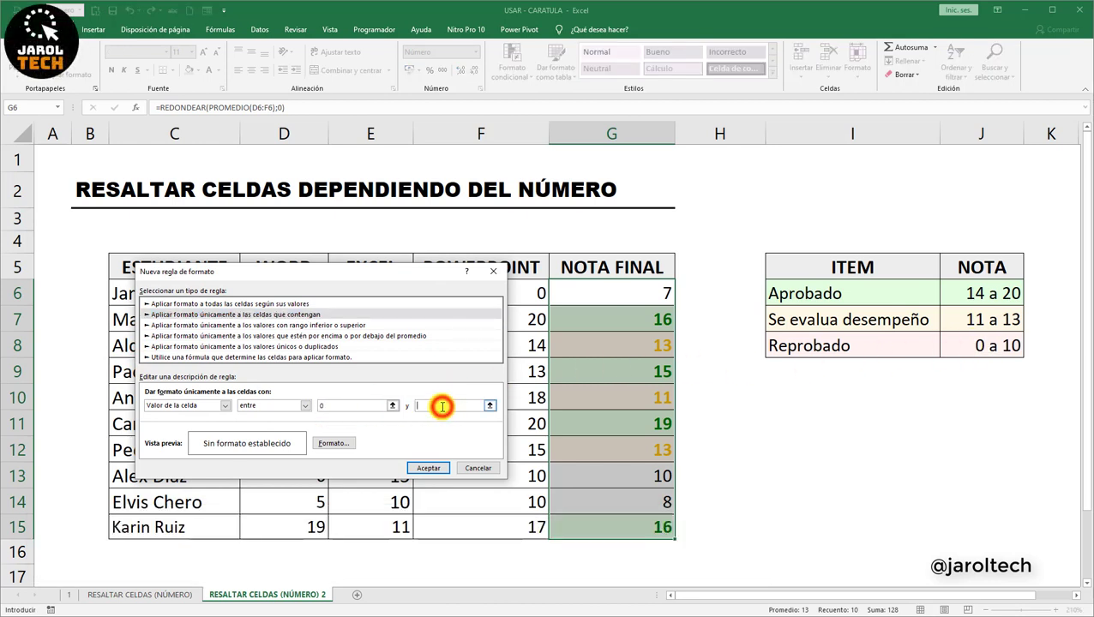
Give the 0 to 10 rule a custom pale red fill of RGB 255, 239, 239
left_click(330, 444)
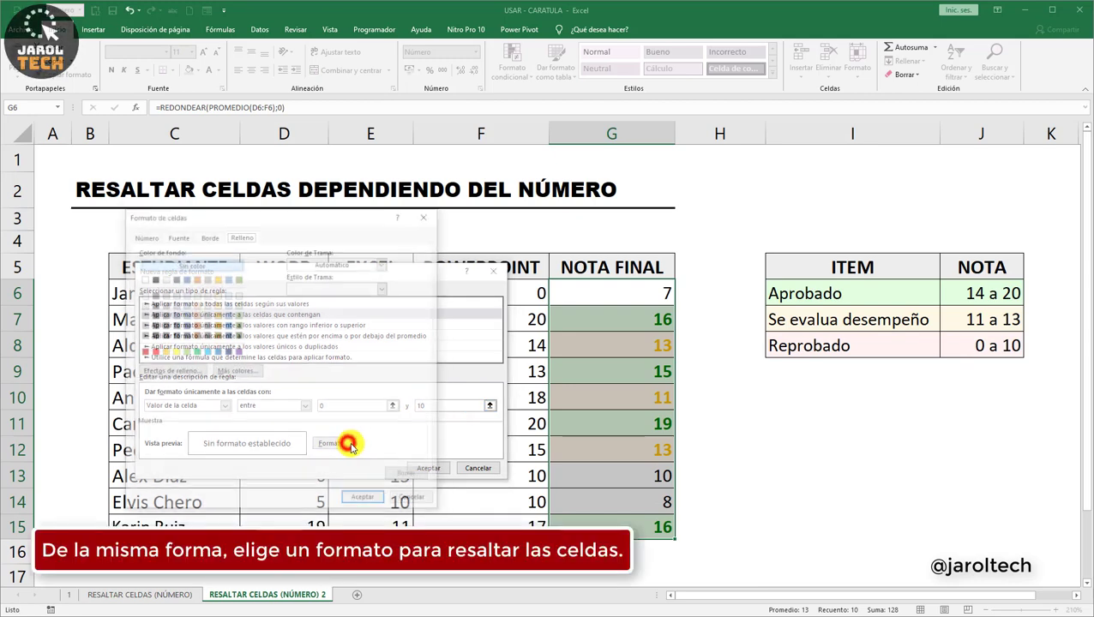
left_click(153, 352)
left_click(233, 374)
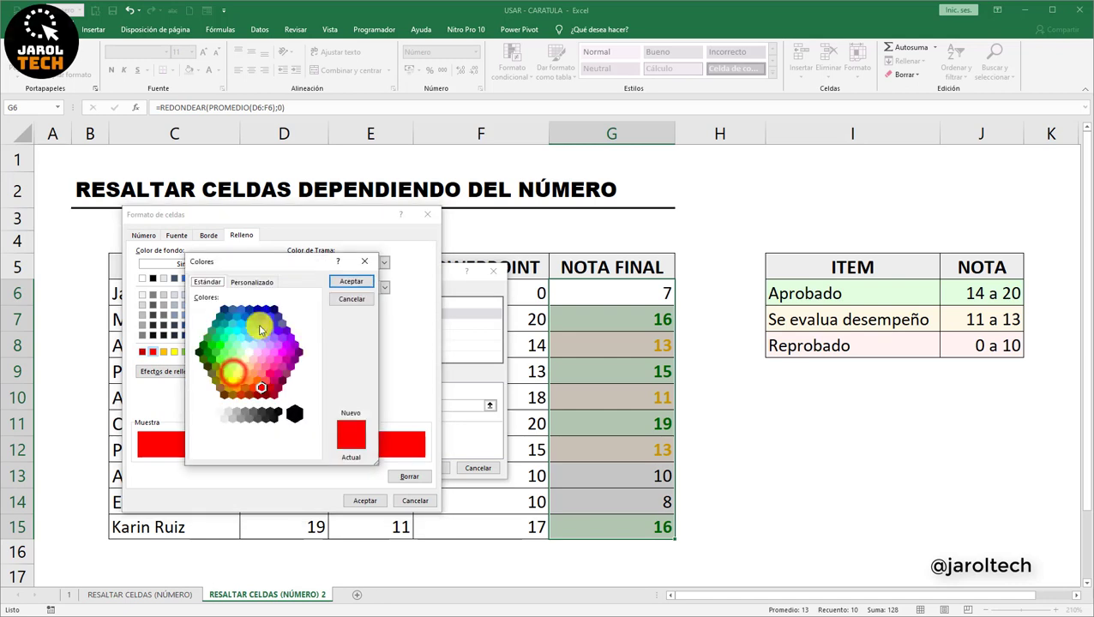
left_click(250, 282)
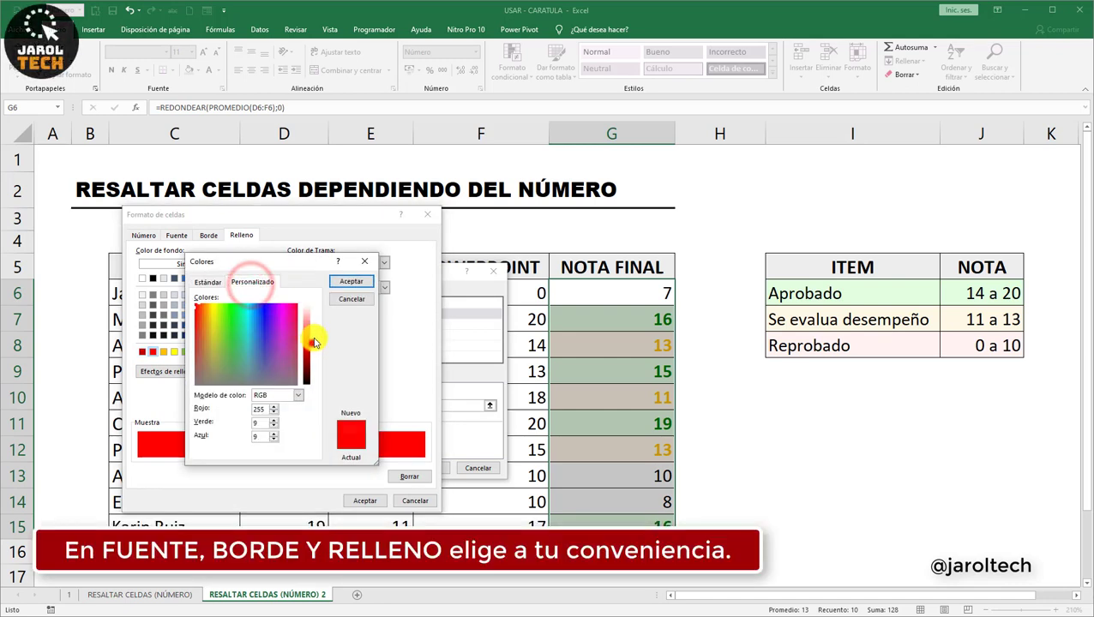
left_click_drag(311, 342, 315, 309)
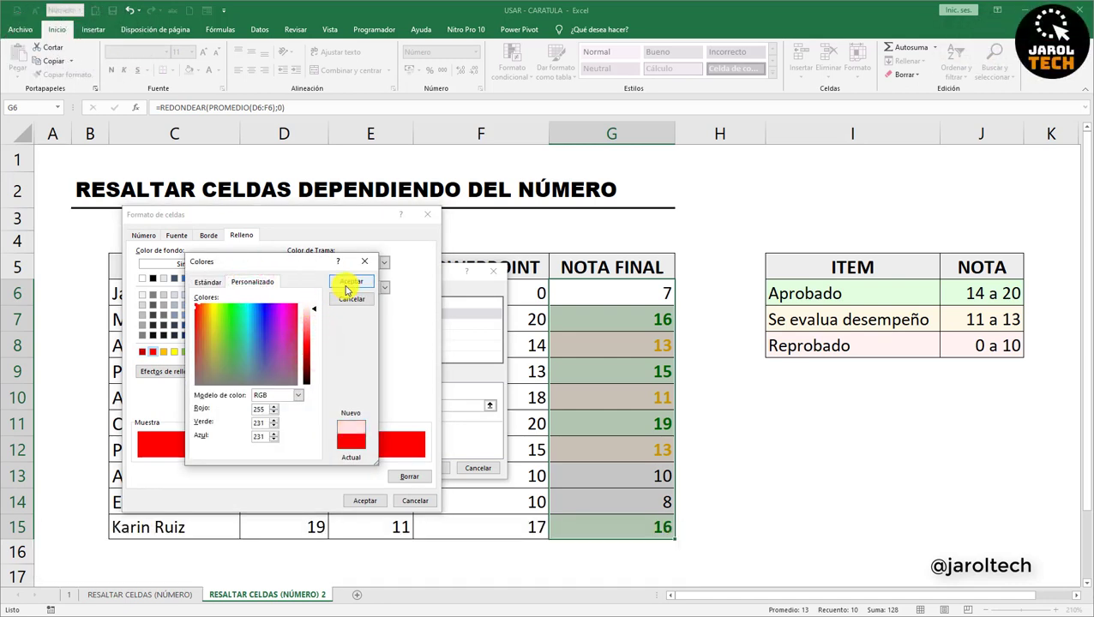
left_click(315, 305)
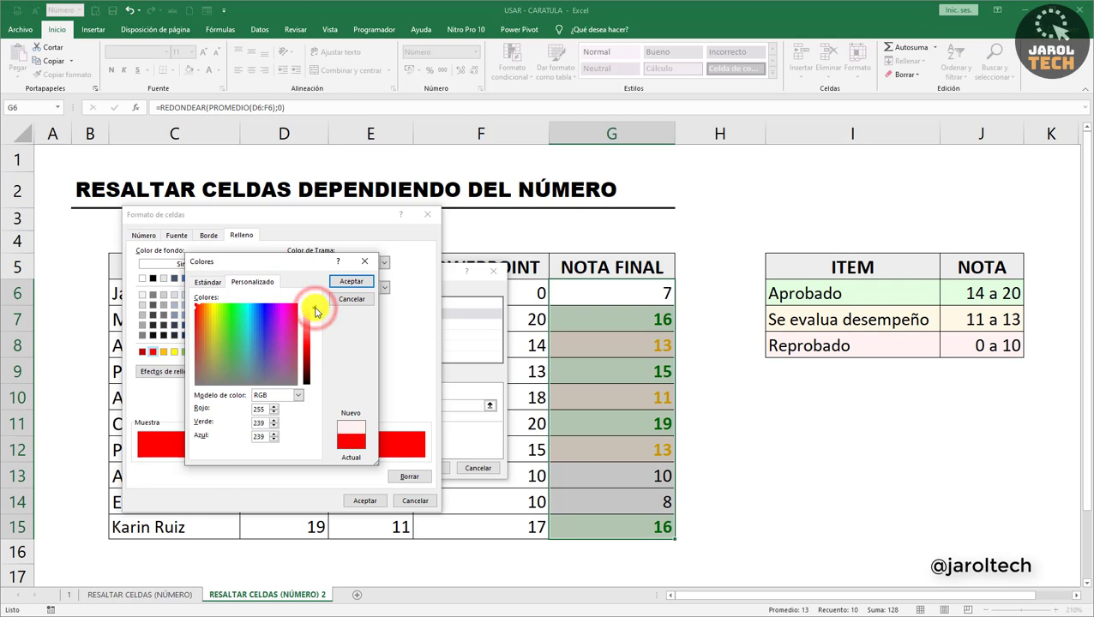
left_click(351, 281)
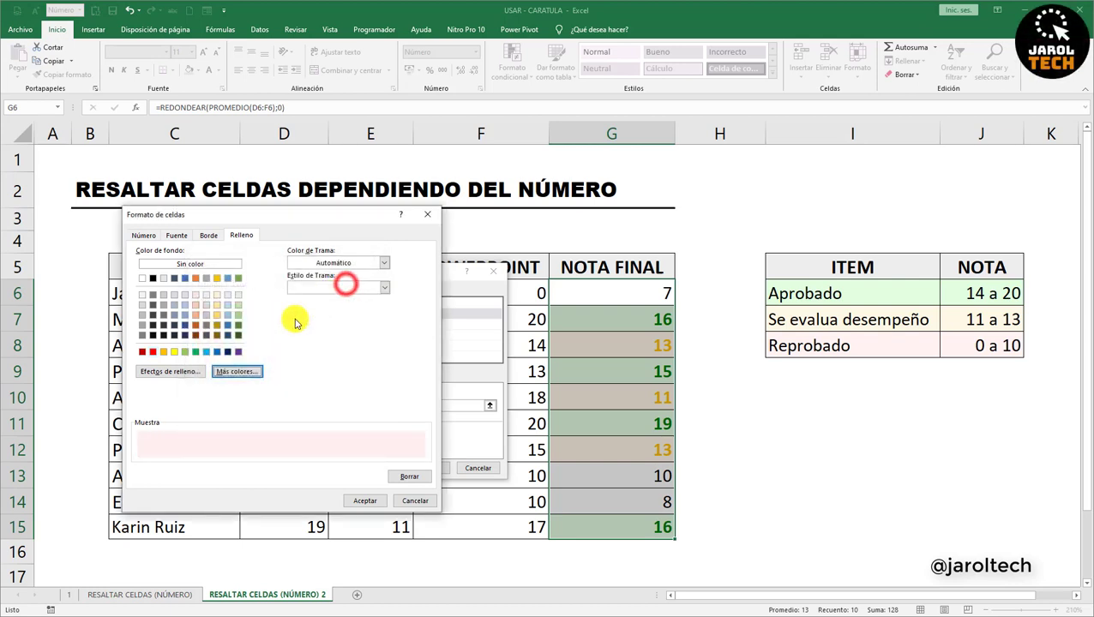
Format the 0 to 10 rule's text in bold dark red and apply the rule to the final grades
left_click(184, 236)
left_click(361, 334)
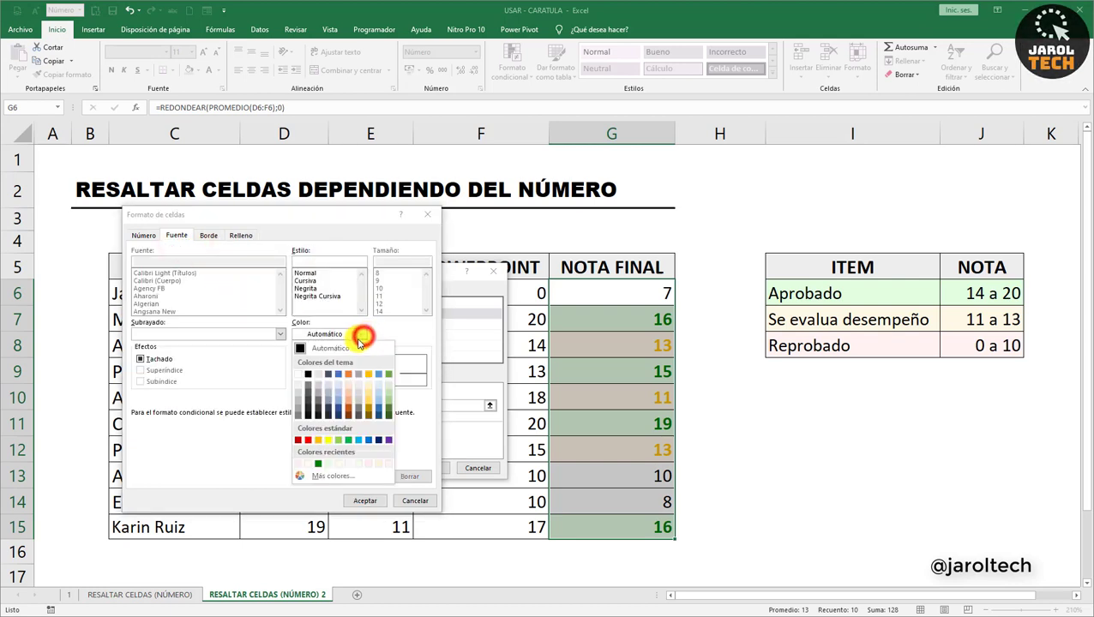
left_click(299, 441)
left_click(305, 289)
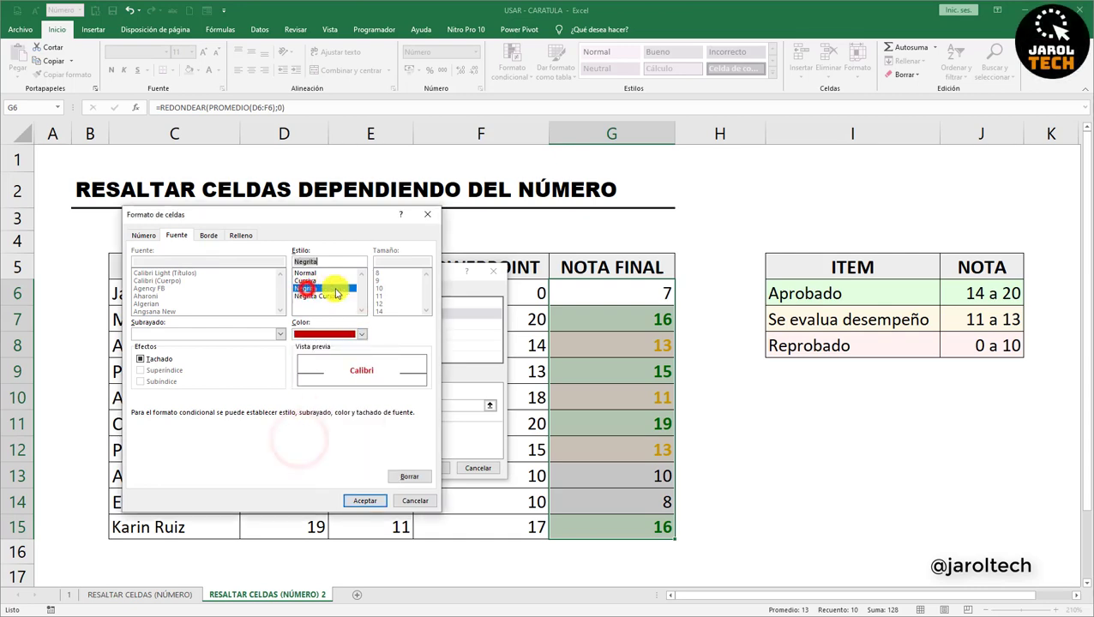
left_click(366, 502)
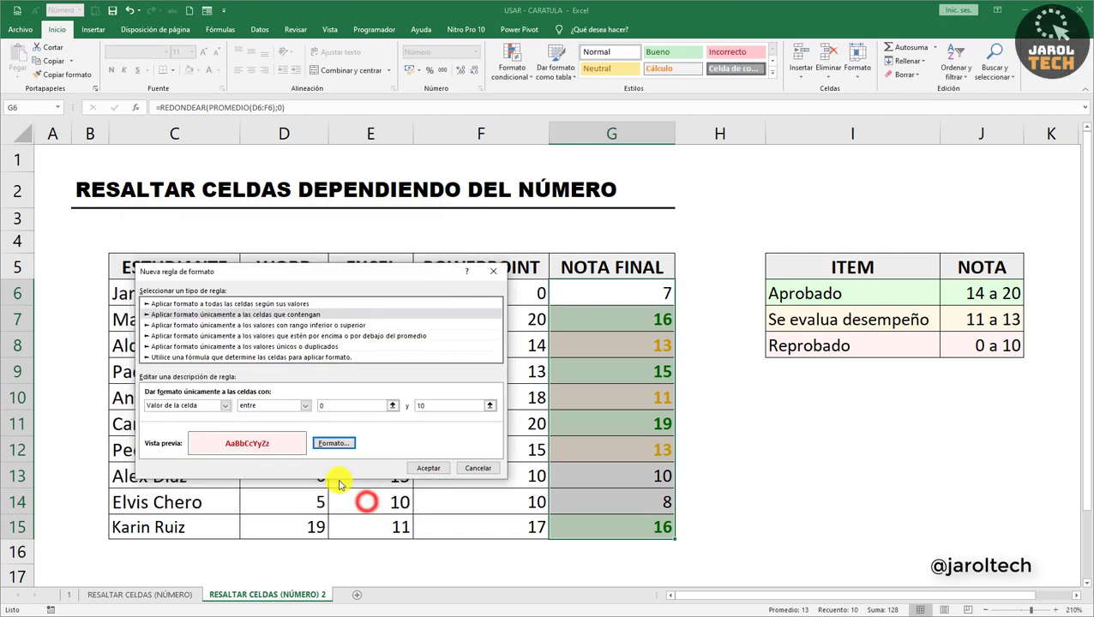
left_click(424, 468)
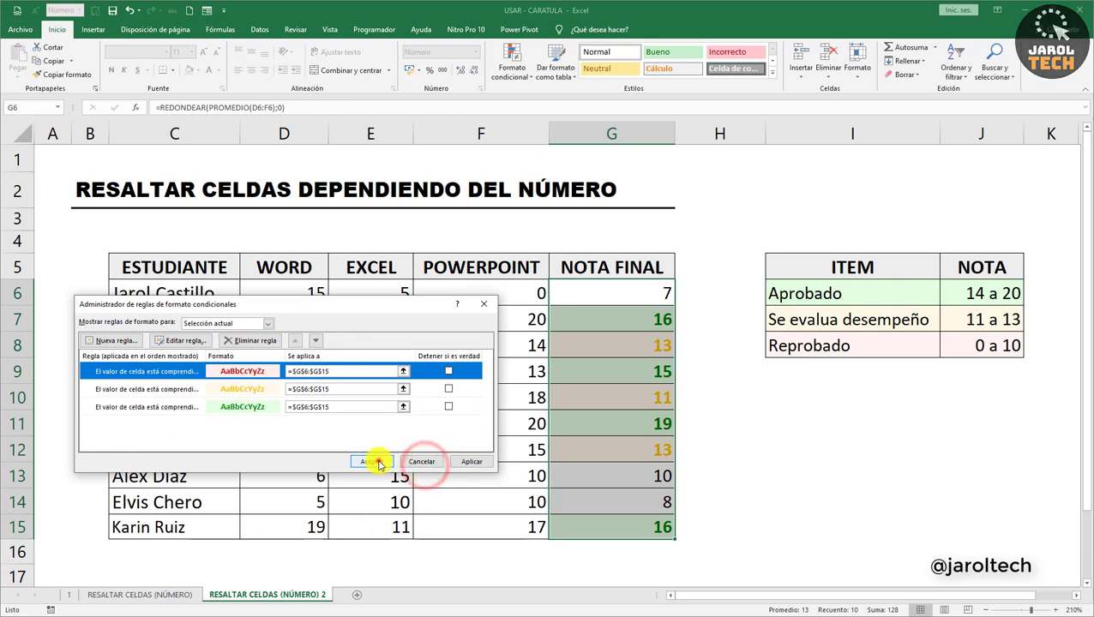
left_click(377, 461)
left_click(604, 483)
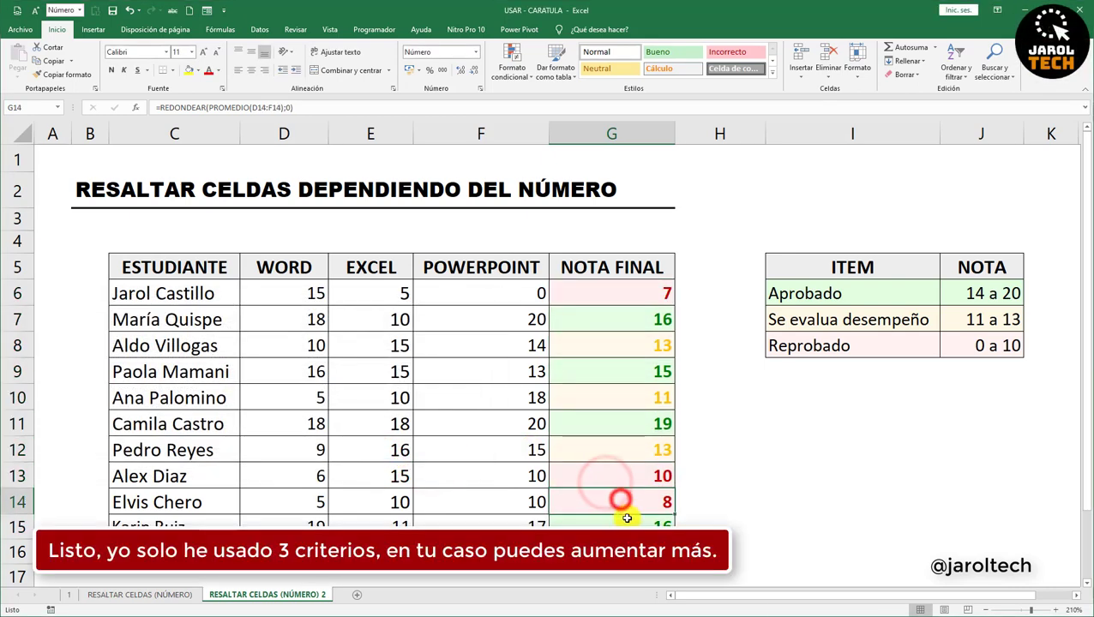
Set the PowerPoint grade in F6 to 15 and check the final grade in G6
left_click(614, 296)
left_click(518, 296)
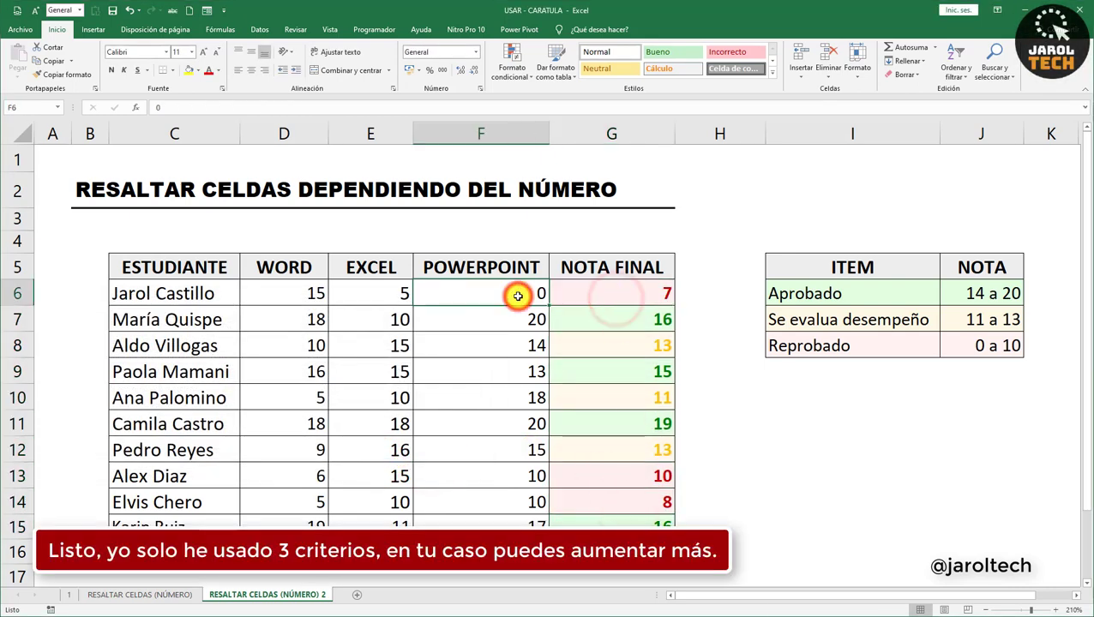
type("15")
key("Return")
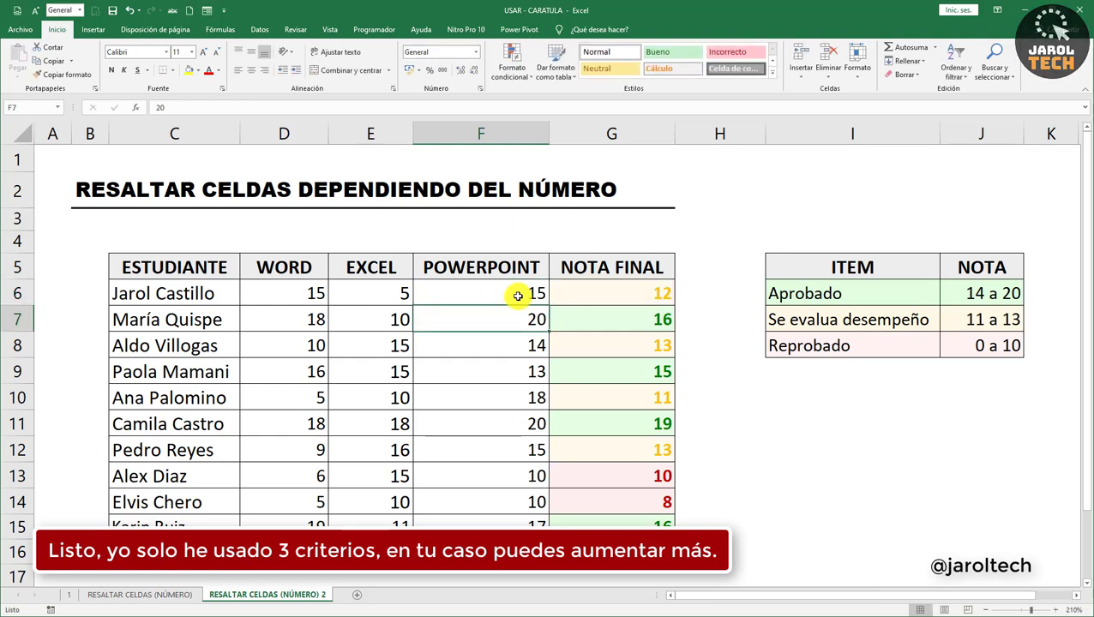
left_click(629, 296)
Set the PowerPoint grade in F7 to 0 and check the final grade in G7
left_click(522, 315)
type("0")
key("Return")
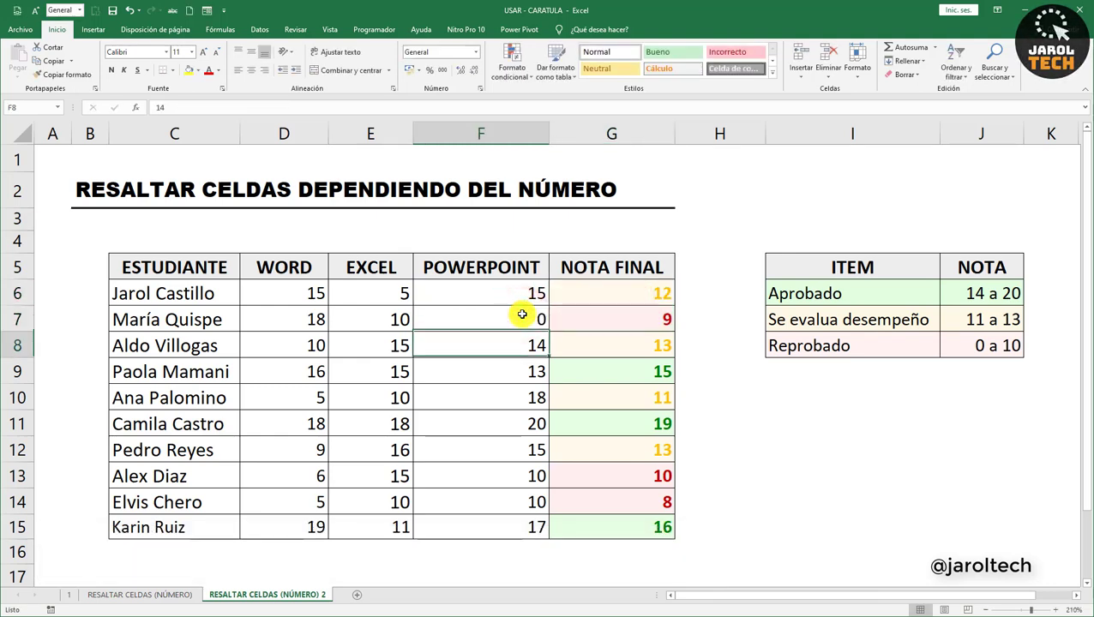
left_click(611, 318)
Select the PowerPoint grade in F8
left_click(531, 337)
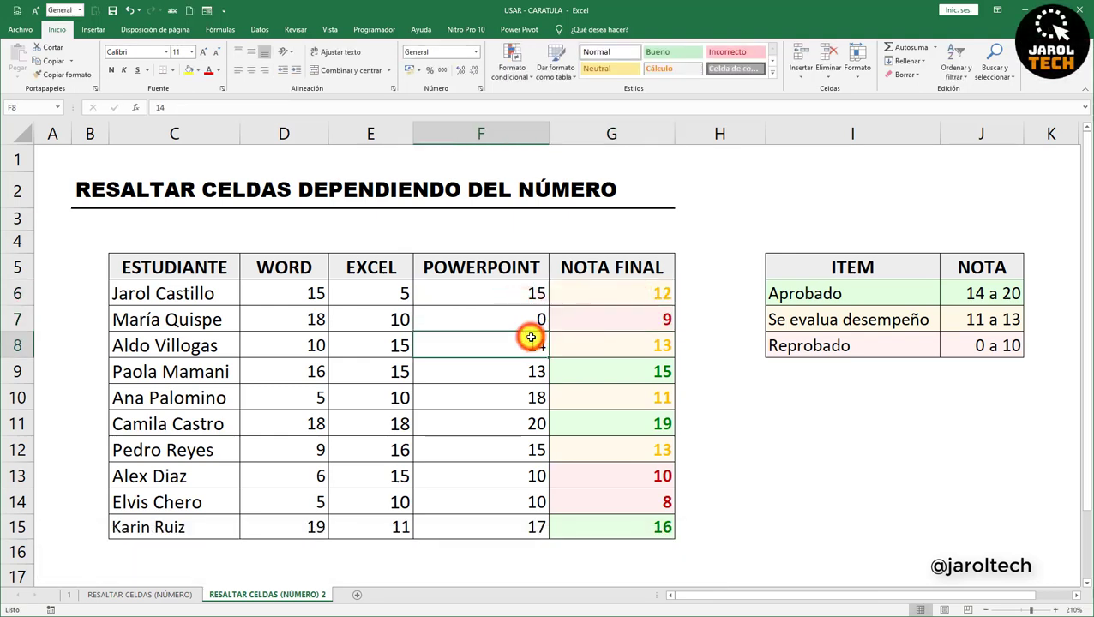